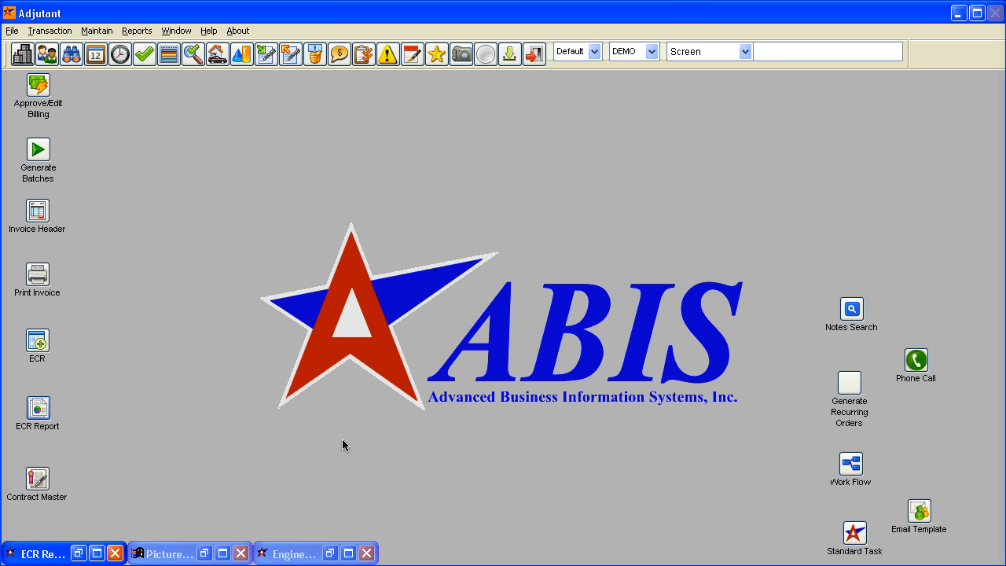
# Step: Open the Address Book distribution lists and display ABIS List
pyautogui.click(99, 32)
pyautogui.moveTo(133, 69)
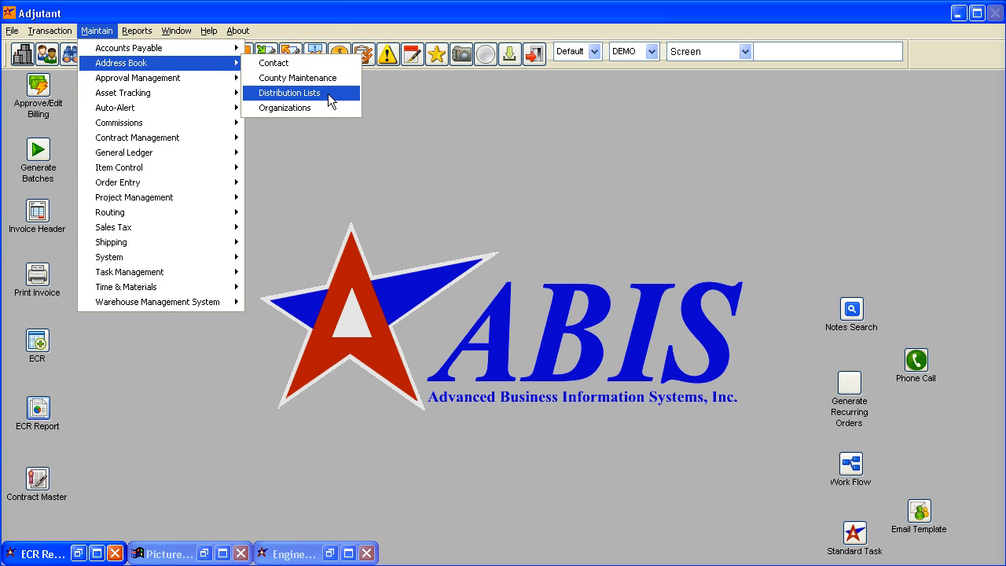
pyautogui.click(293, 96)
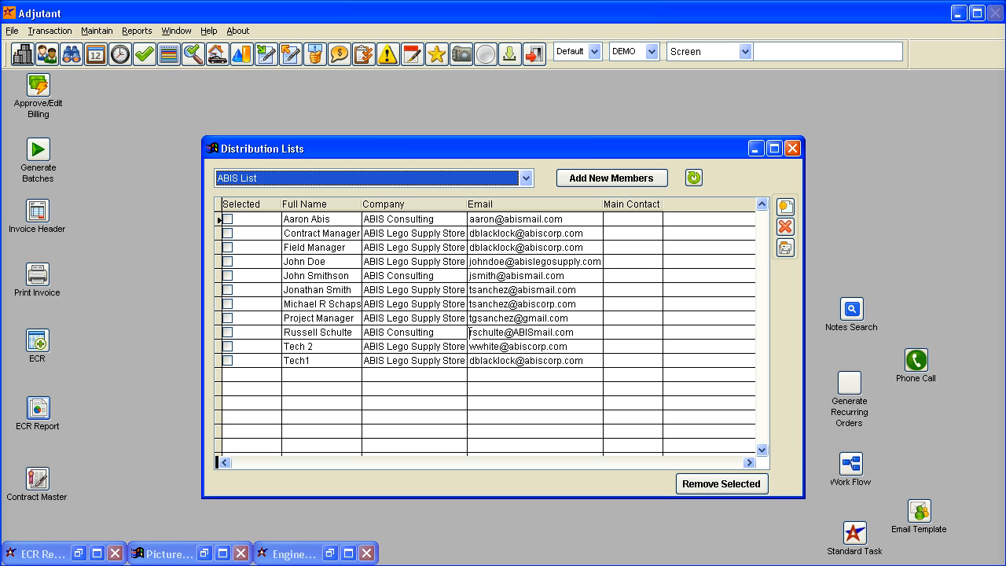
pyautogui.click(274, 182)
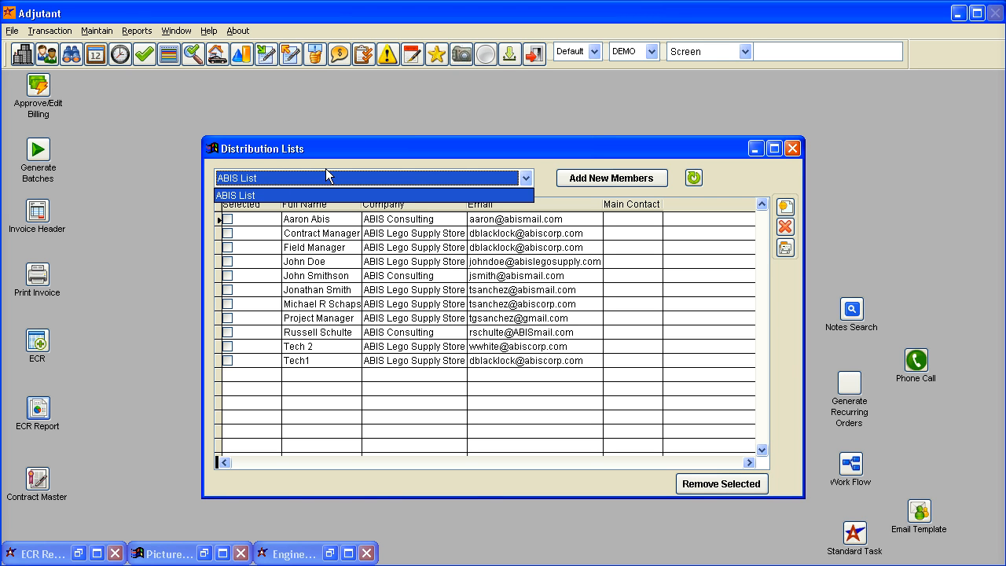
pyautogui.click(328, 195)
pyautogui.click(362, 176)
pyautogui.click(478, 176)
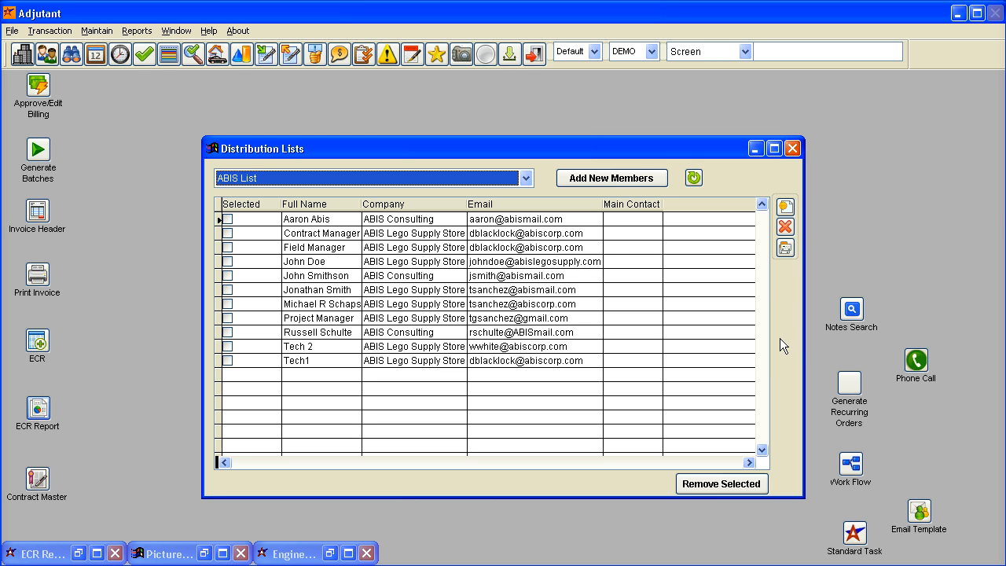
# Step: Create a new distribution list named "My New List"
pyautogui.click(785, 207)
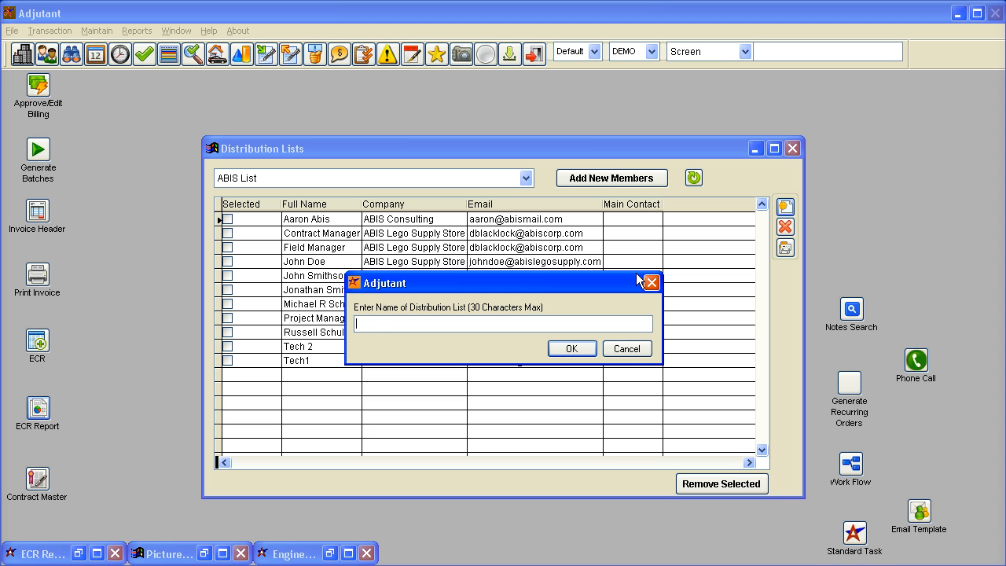
pyautogui.write('My New List')
pyautogui.click(589, 348)
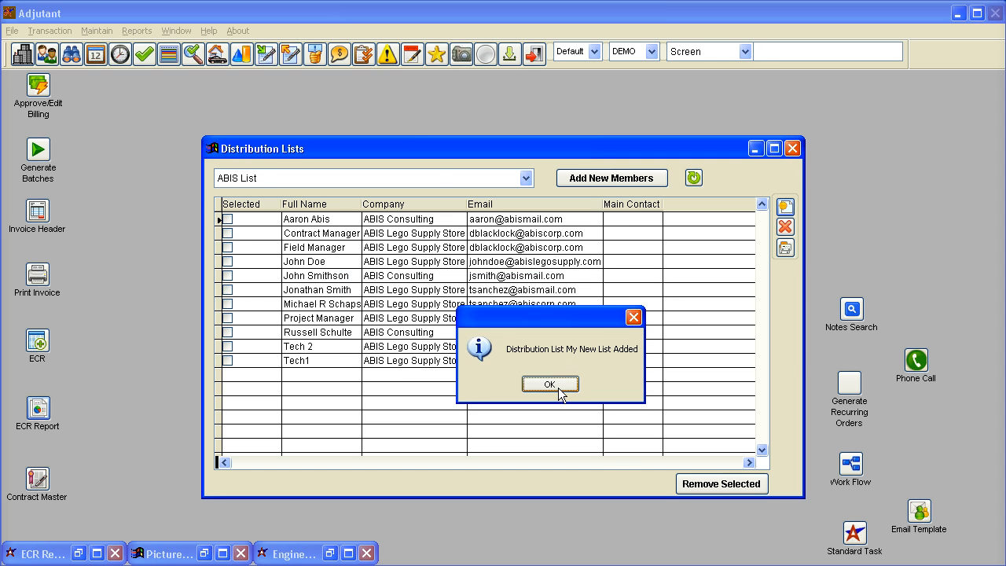
pyautogui.click(557, 384)
pyautogui.click(436, 172)
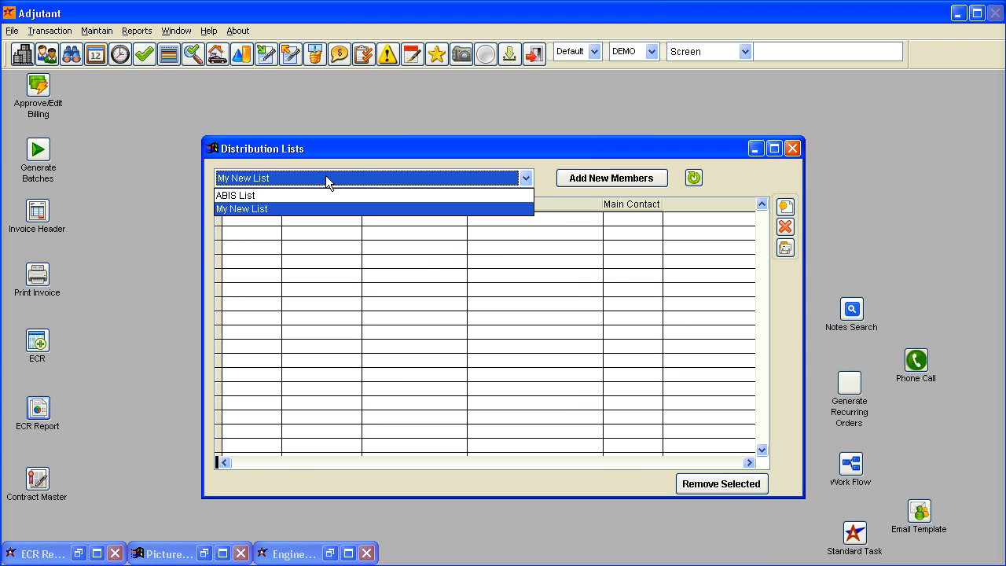
pyautogui.click(325, 175)
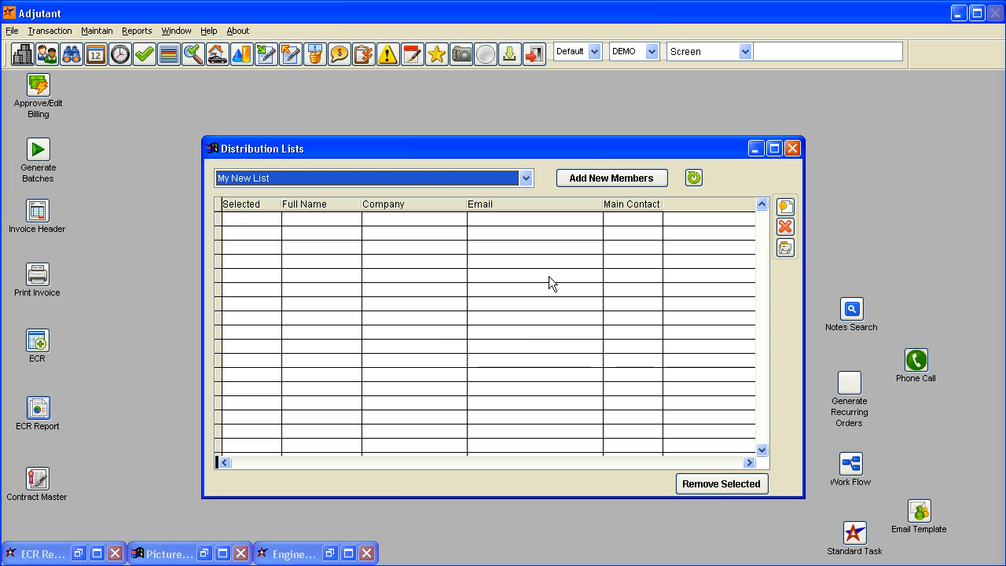
# Step: Start adding members to My New List and search for contacts whose company matches "abis"
pyautogui.click(617, 179)
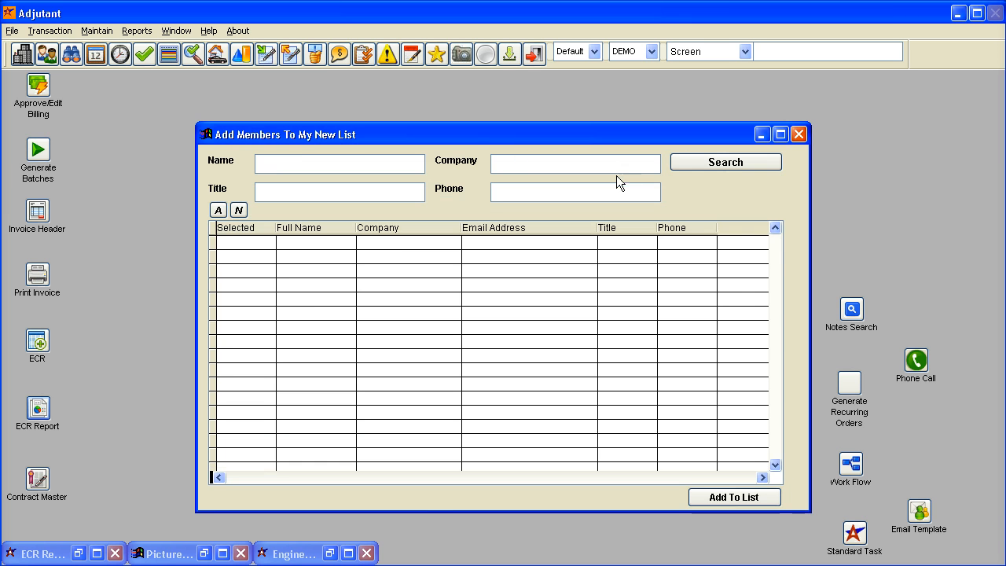
pyautogui.click(350, 160)
pyautogui.write('abis')
pyautogui.click(693, 163)
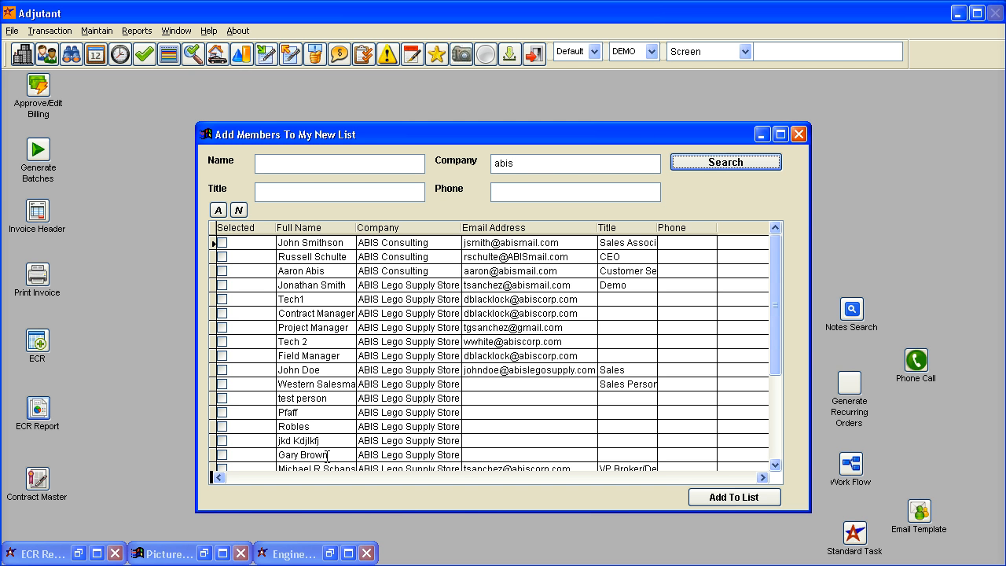
# Step: Select the first four contacts plus the two with the titles Sales and Sales Person, and add them to My New List
pyautogui.click(218, 210)
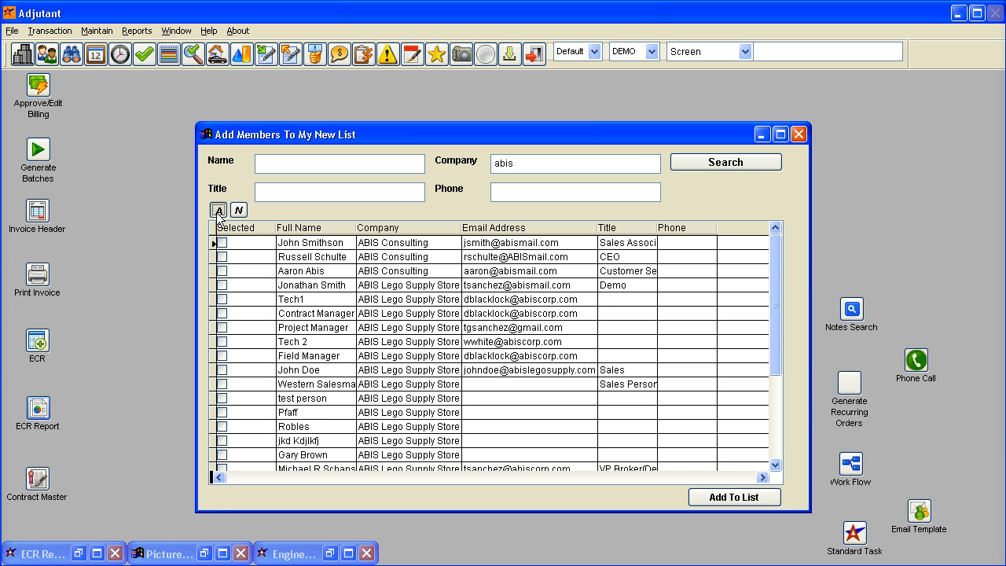
pyautogui.click(222, 243)
pyautogui.click(223, 256)
pyautogui.click(222, 271)
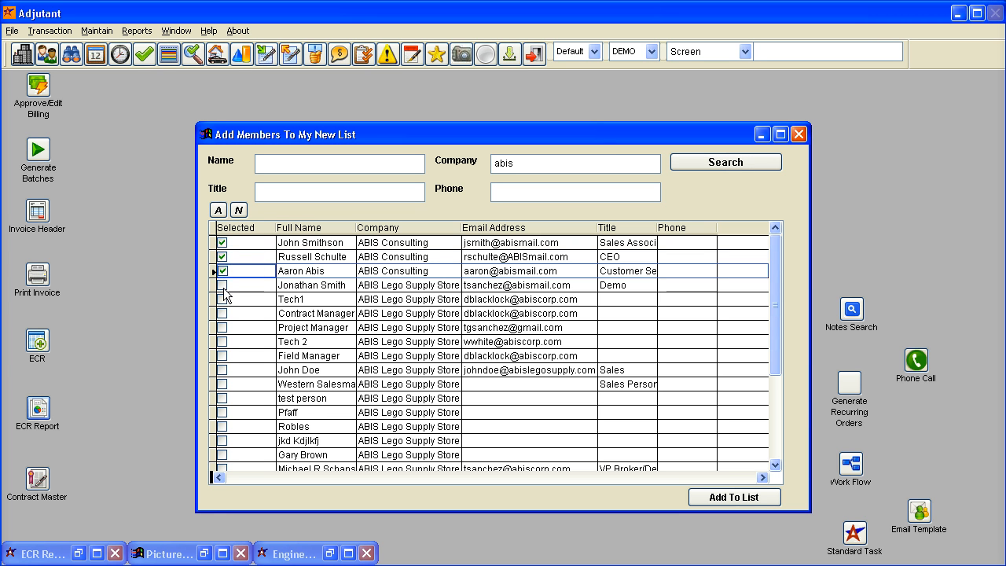
pyautogui.click(223, 285)
pyautogui.click(223, 384)
pyautogui.click(222, 370)
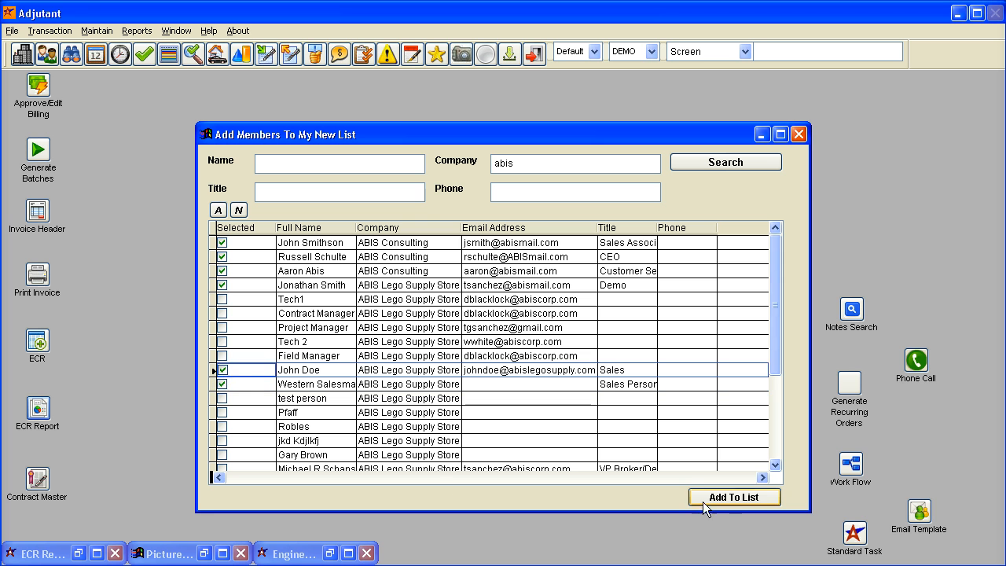
pyautogui.click(707, 500)
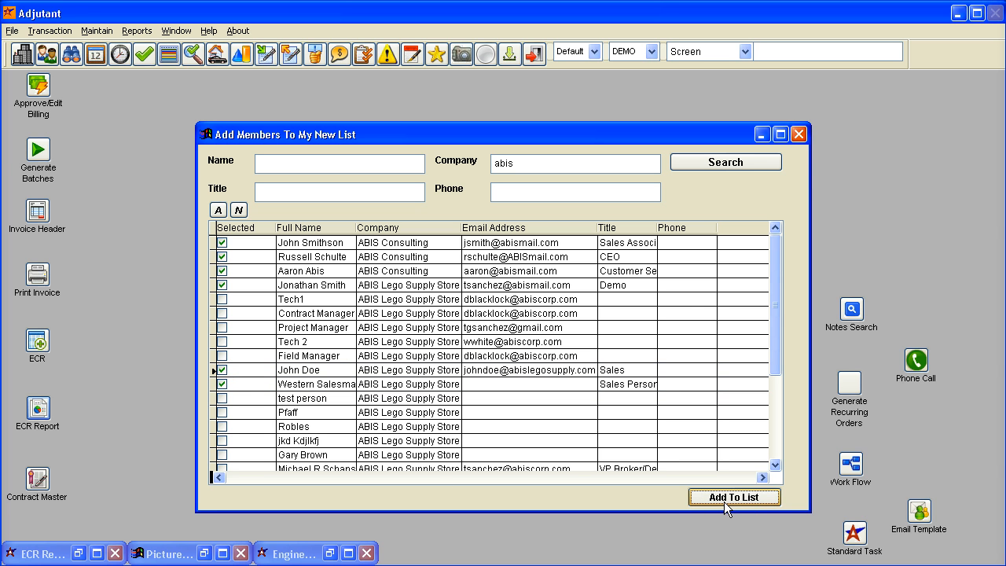
pyautogui.click(741, 499)
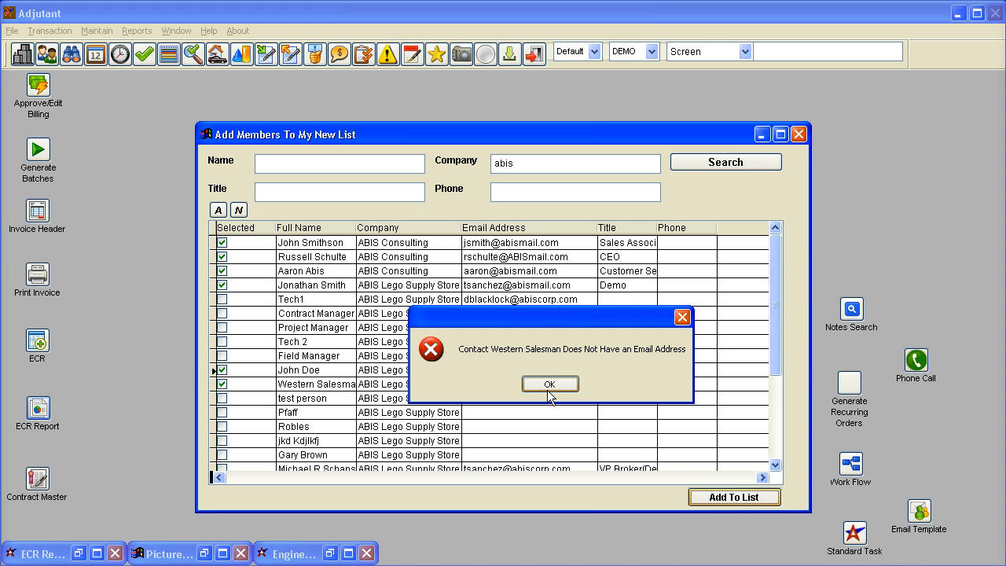
pyautogui.click(550, 385)
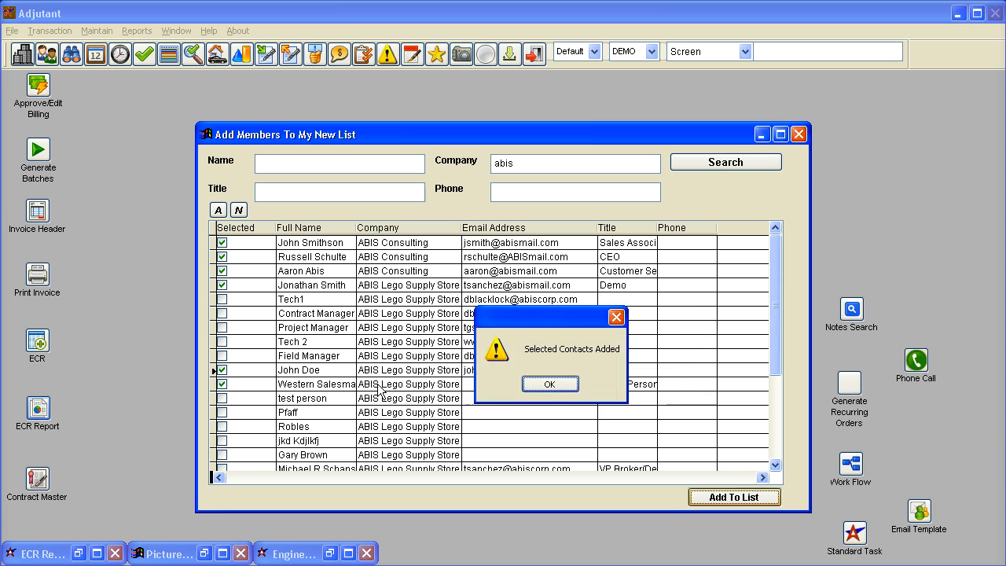
pyautogui.click(549, 384)
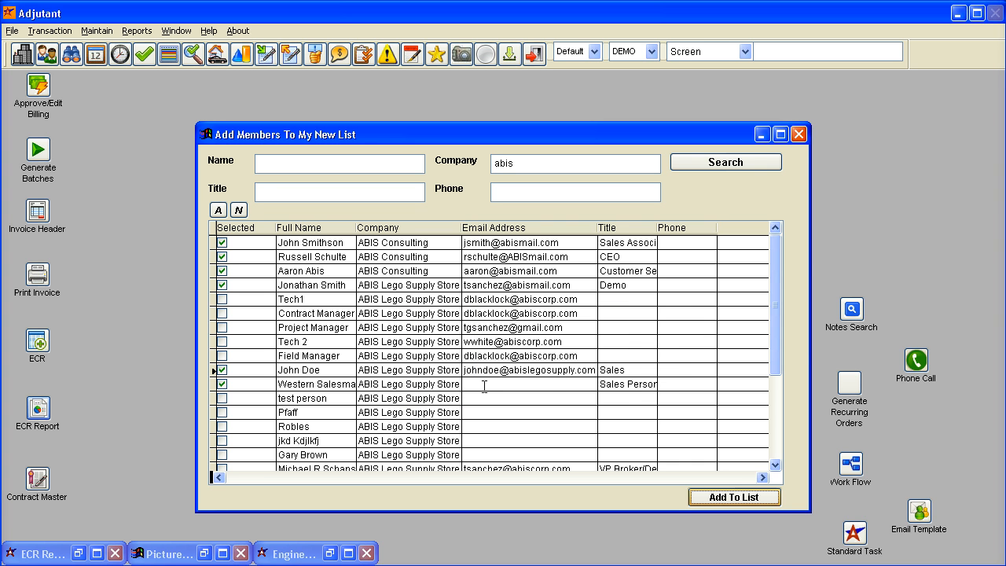
# Step: Close the member search and refresh the members shown for My New List
pyautogui.click(222, 384)
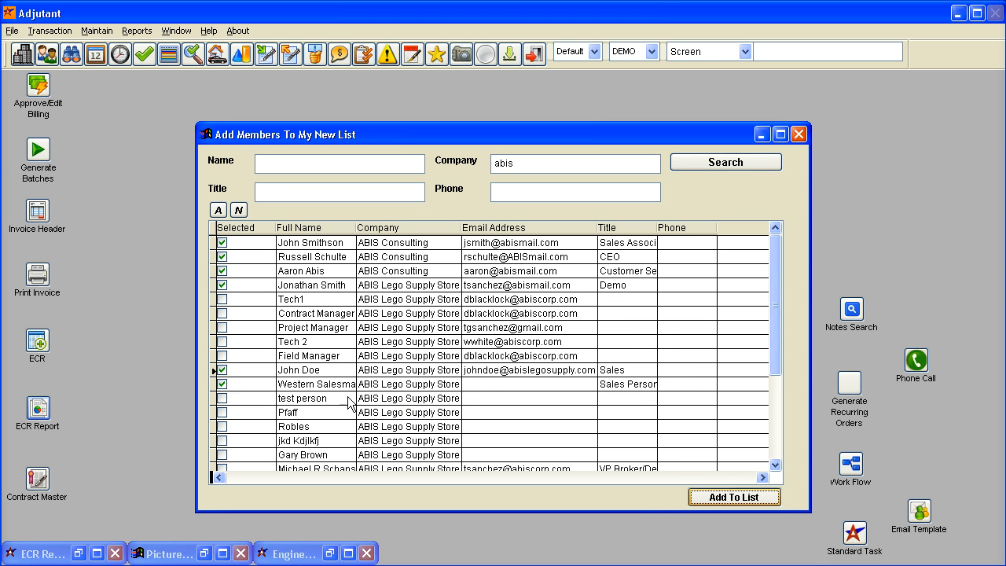
pyautogui.click(798, 134)
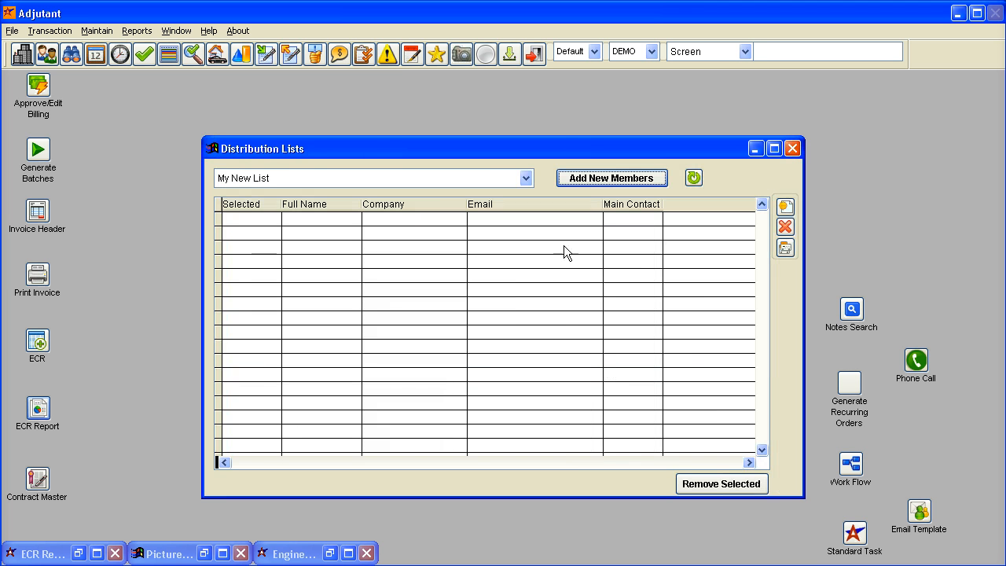
pyautogui.click(694, 178)
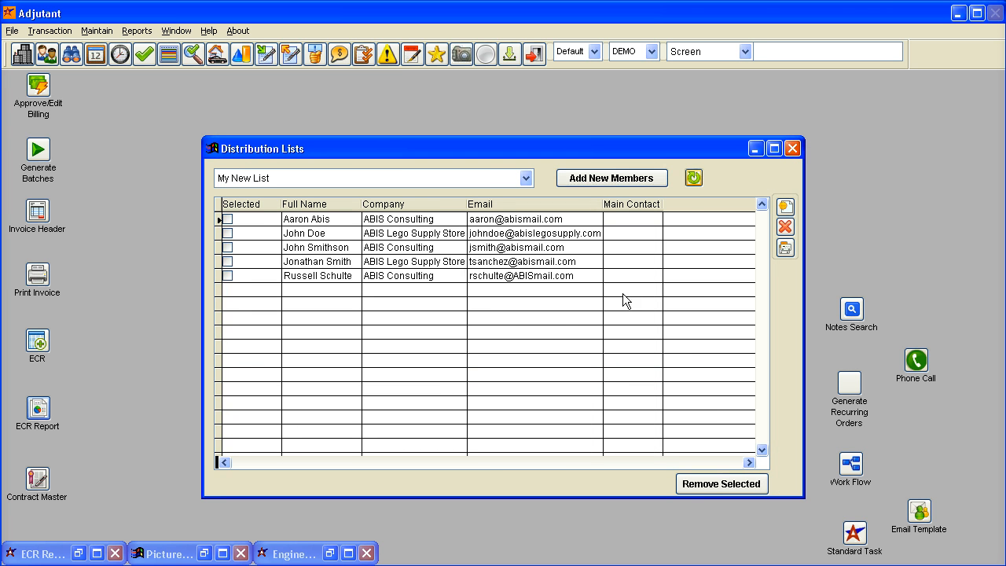
pyautogui.click(264, 219)
pyautogui.click(267, 233)
pyautogui.click(271, 260)
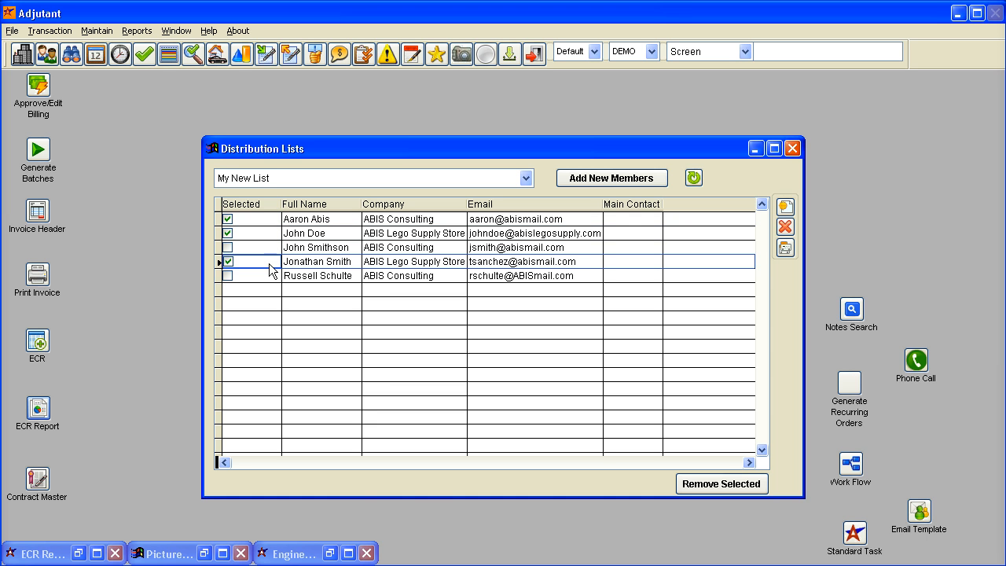
pyautogui.click(270, 247)
pyautogui.click(266, 275)
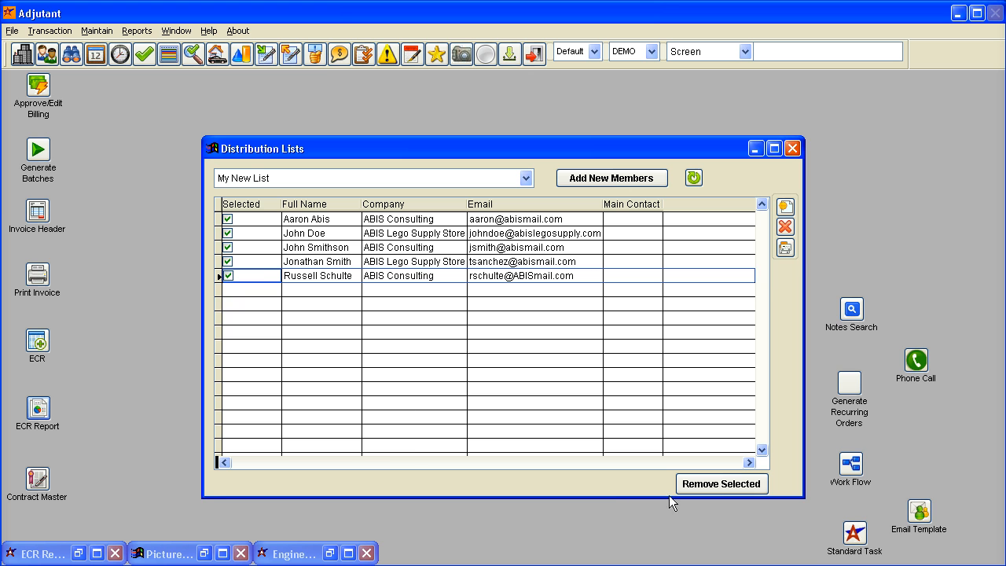
pyautogui.click(228, 219)
pyautogui.click(228, 233)
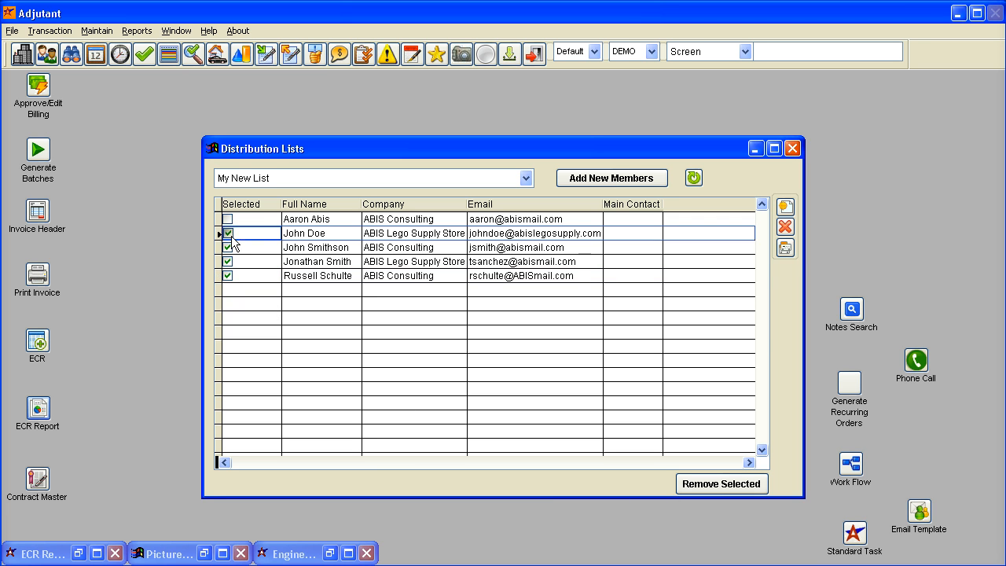
pyautogui.click(228, 247)
pyautogui.click(228, 261)
pyautogui.click(228, 275)
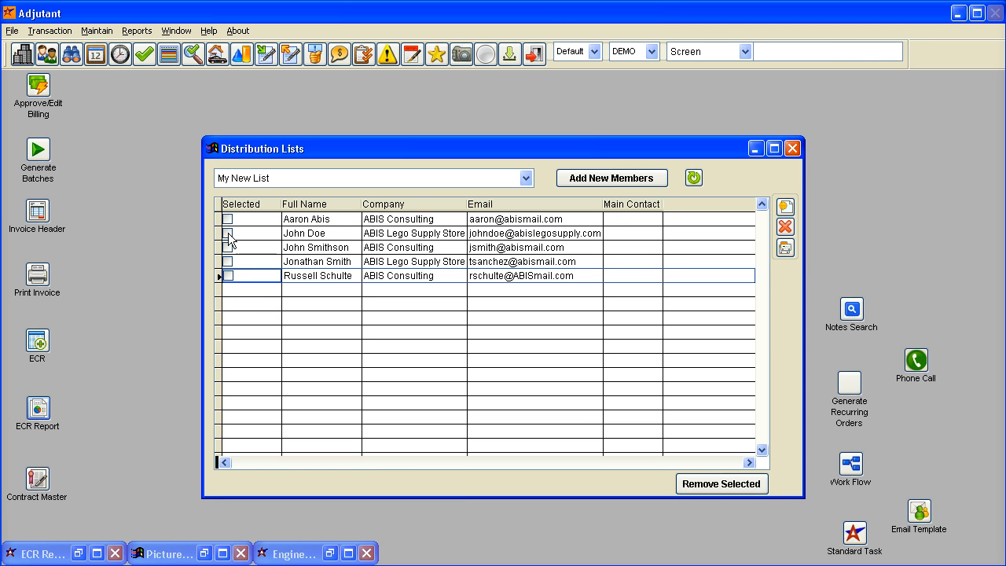
# Step: Remove the second member from My New List, followed by all four remaining members
pyautogui.click(228, 234)
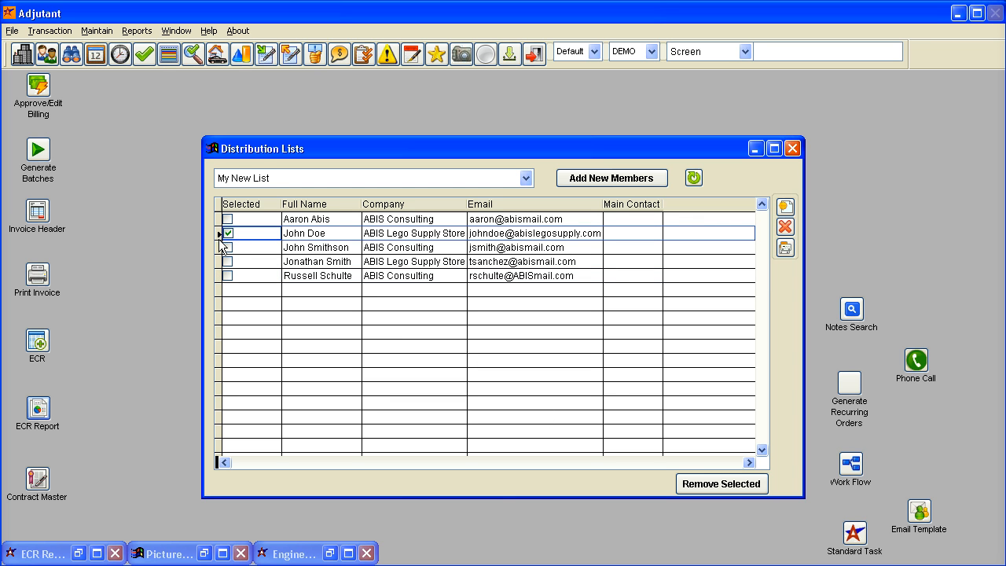
pyautogui.click(729, 484)
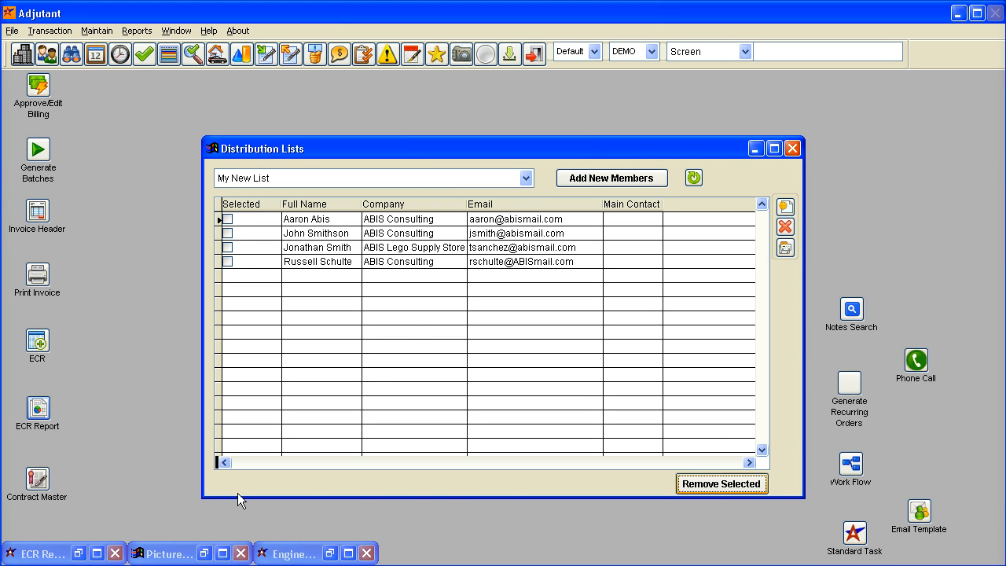
pyautogui.click(227, 218)
pyautogui.click(227, 233)
pyautogui.click(227, 247)
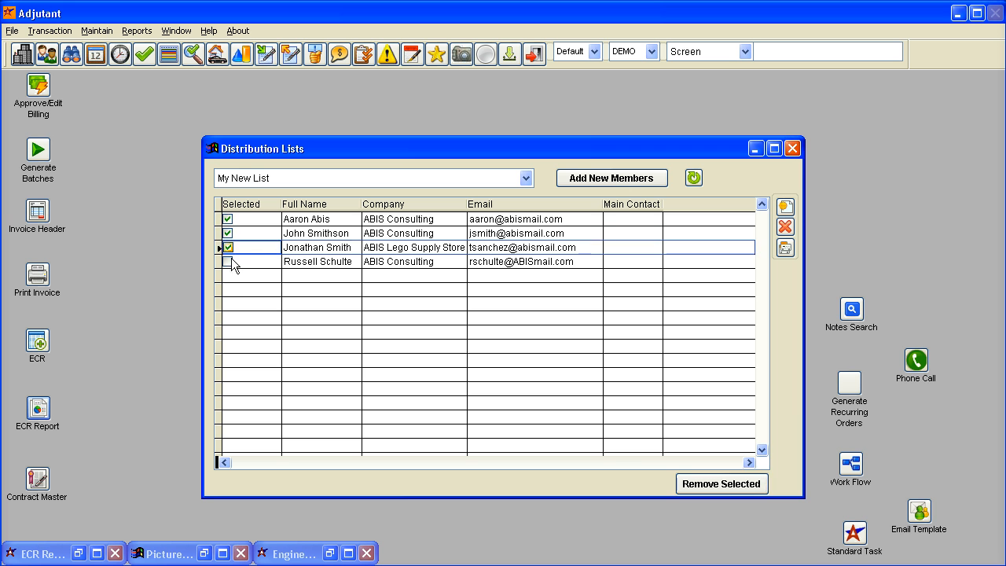
pyautogui.click(227, 261)
pyautogui.click(688, 483)
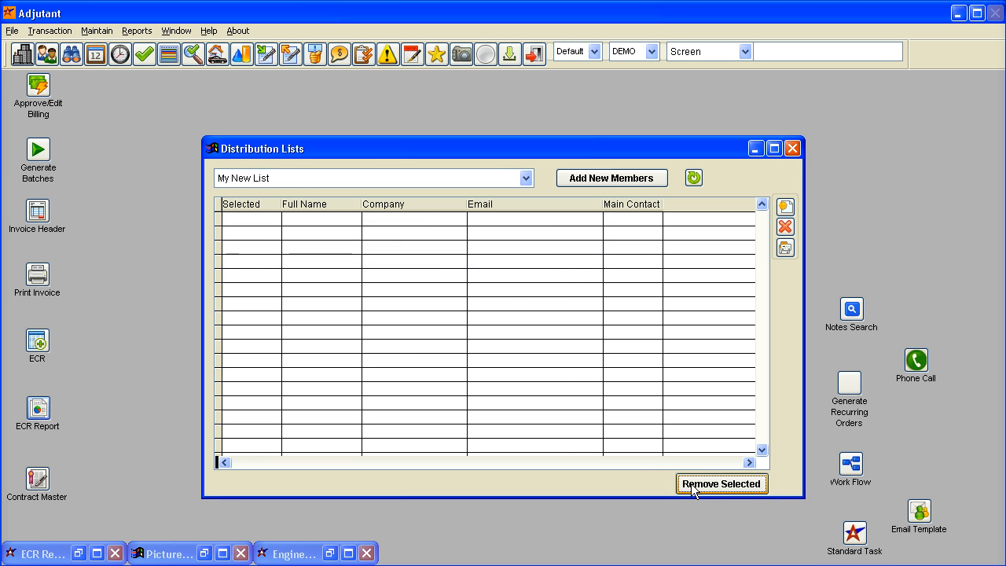
# Step: Copy the members of ABIS List into My New List and close the distribution lists
pyautogui.click(298, 183)
pyautogui.click(294, 192)
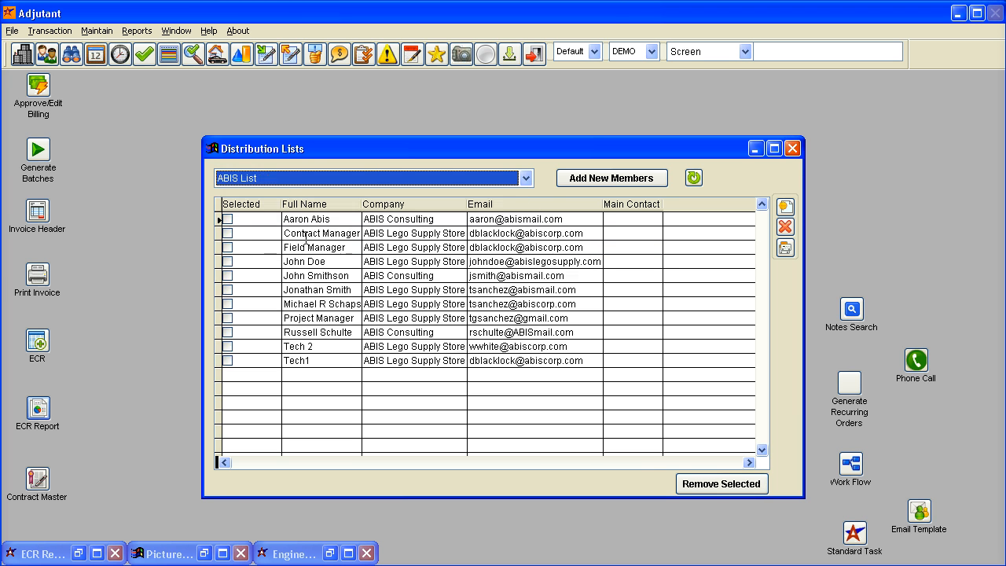
pyautogui.click(320, 179)
pyautogui.click(314, 208)
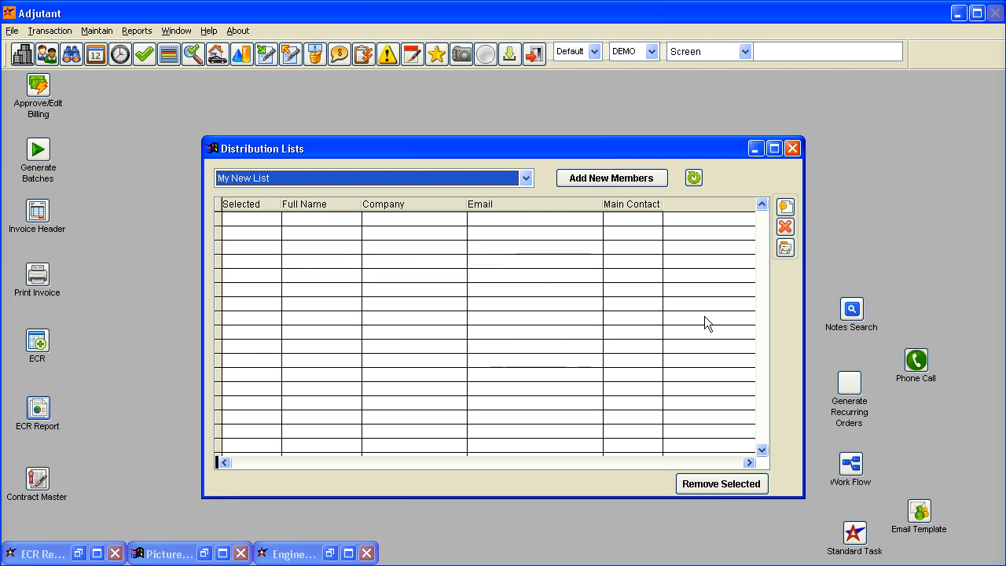
pyautogui.click(782, 249)
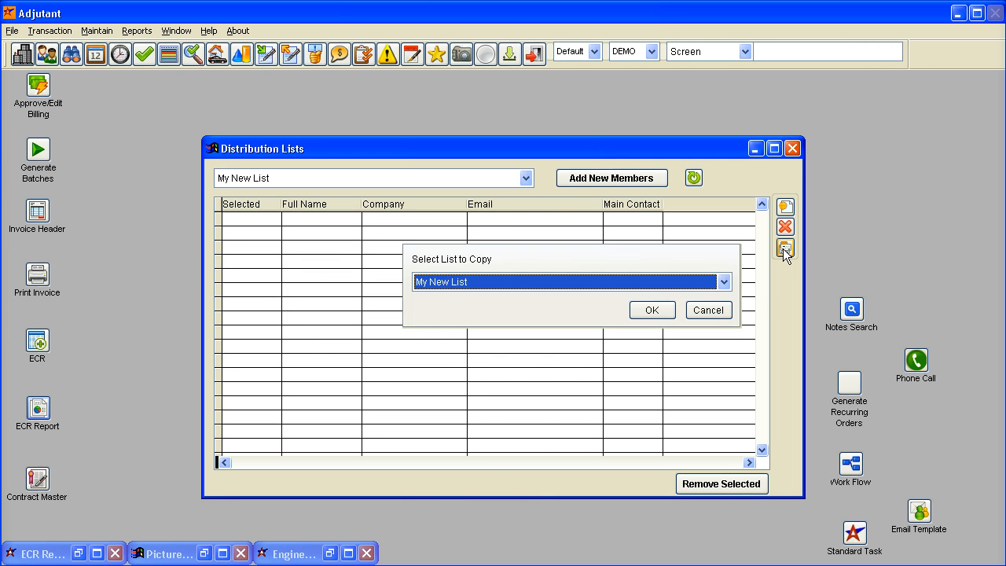
pyautogui.click(530, 284)
pyautogui.click(517, 297)
pyautogui.click(654, 308)
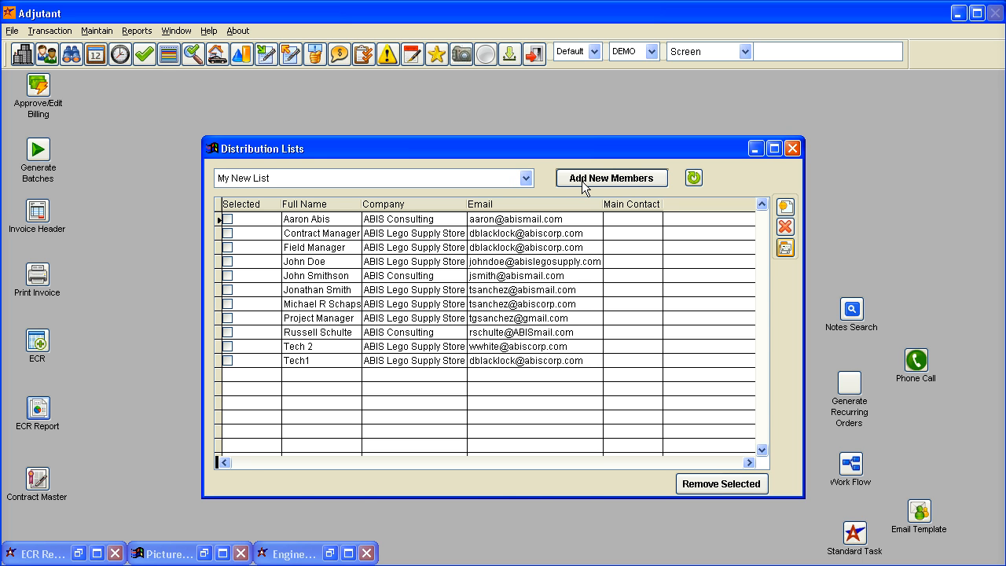
pyautogui.click(518, 262)
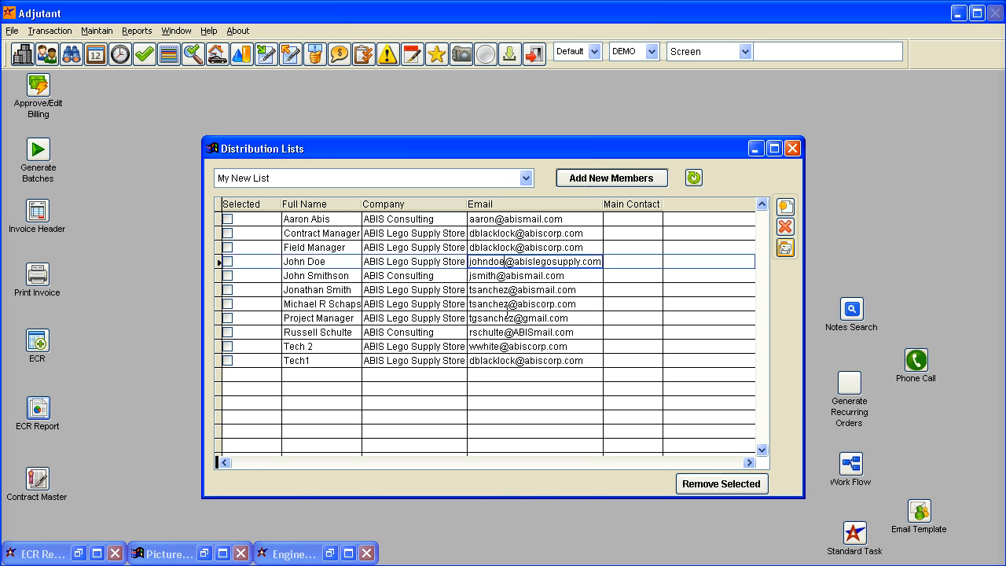
pyautogui.click(790, 150)
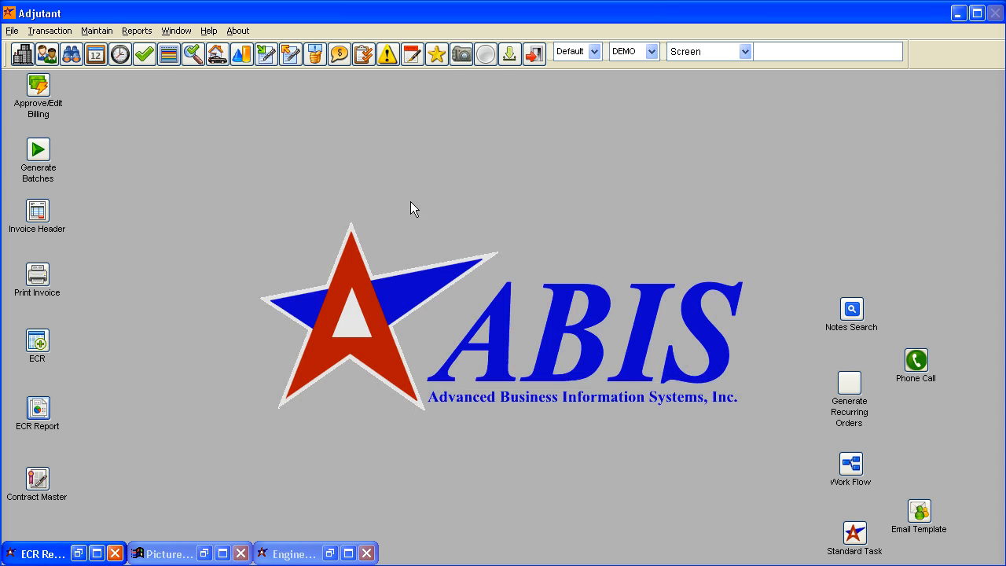
# Step: Output the Item Master Report from the Item Control reports and set its message to go out as a single email
pyautogui.click(131, 30)
pyautogui.moveTo(186, 198)
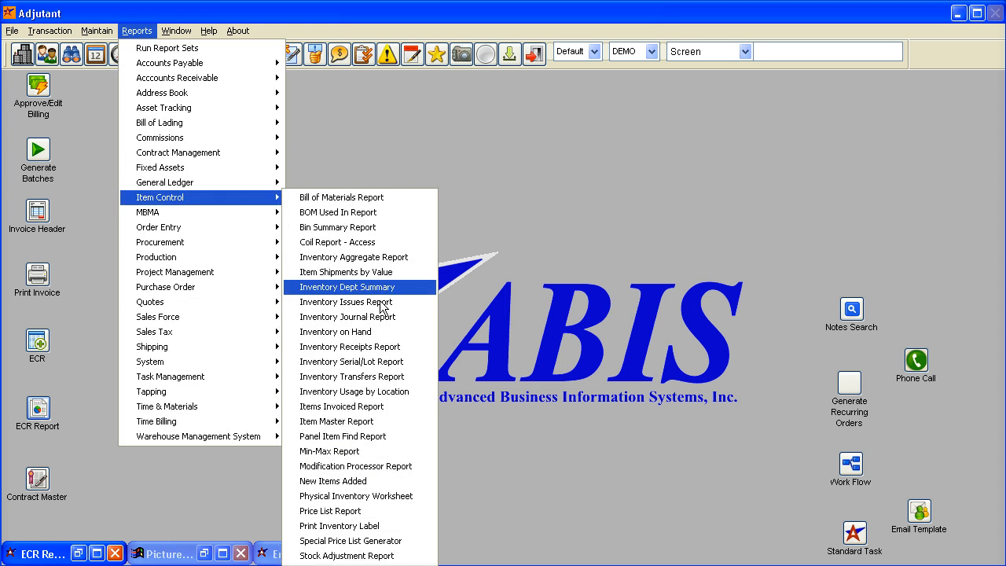
pyautogui.click(382, 422)
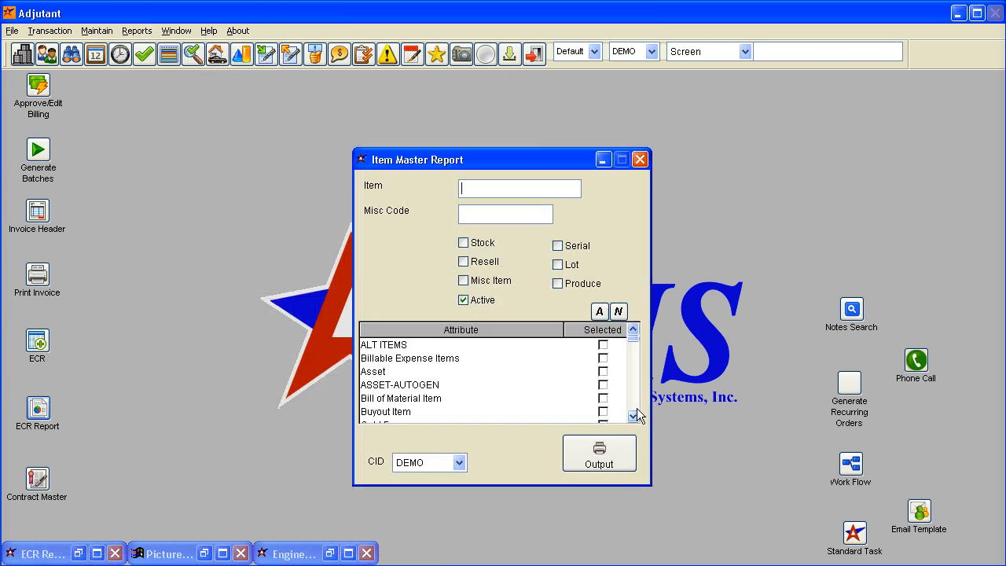
pyautogui.click(599, 451)
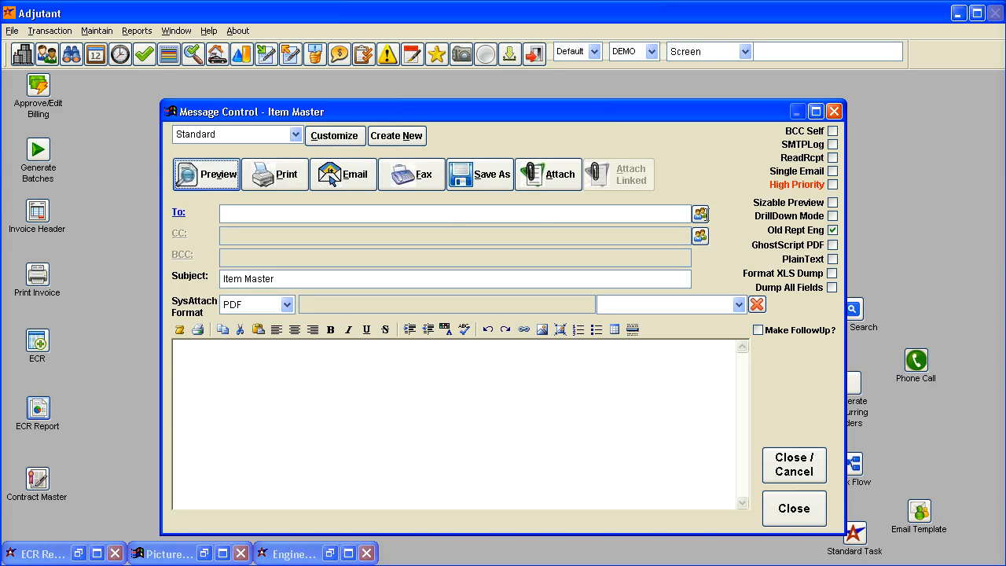
pyautogui.click(795, 171)
pyautogui.click(682, 236)
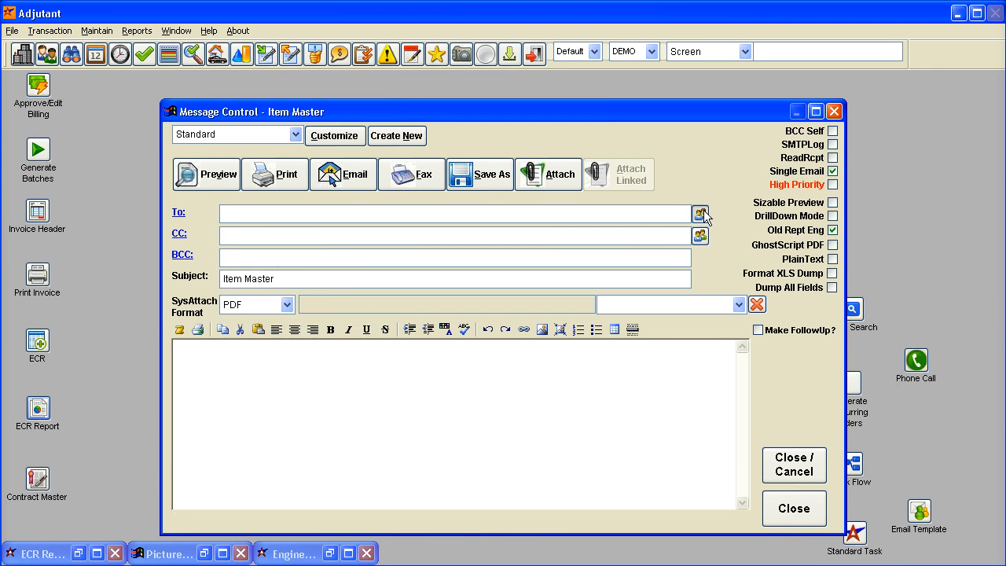
# Step: Add the distribution lists My New List and ABIS List to the message's To recipients
pyautogui.click(703, 210)
pyautogui.click(621, 197)
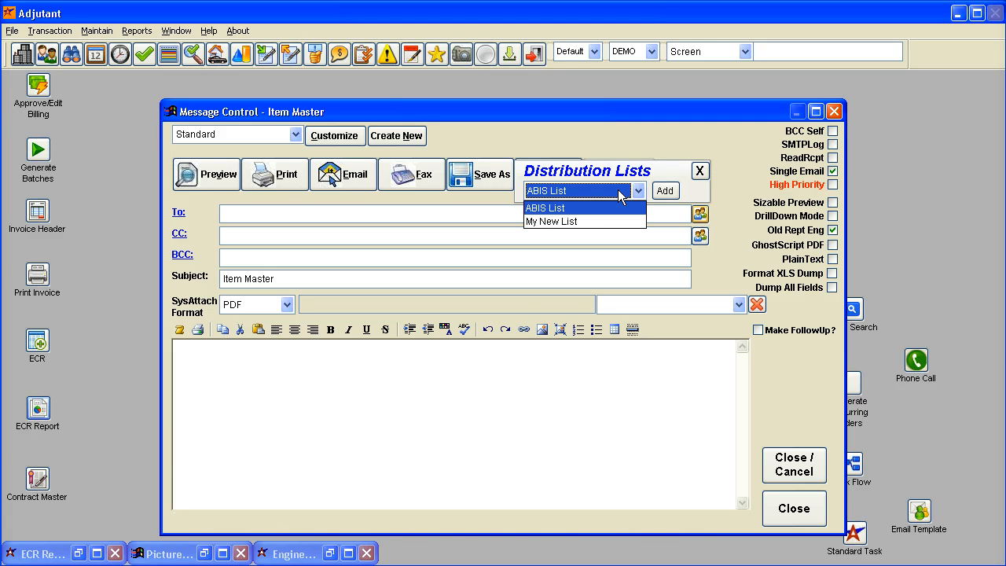
pyautogui.click(591, 221)
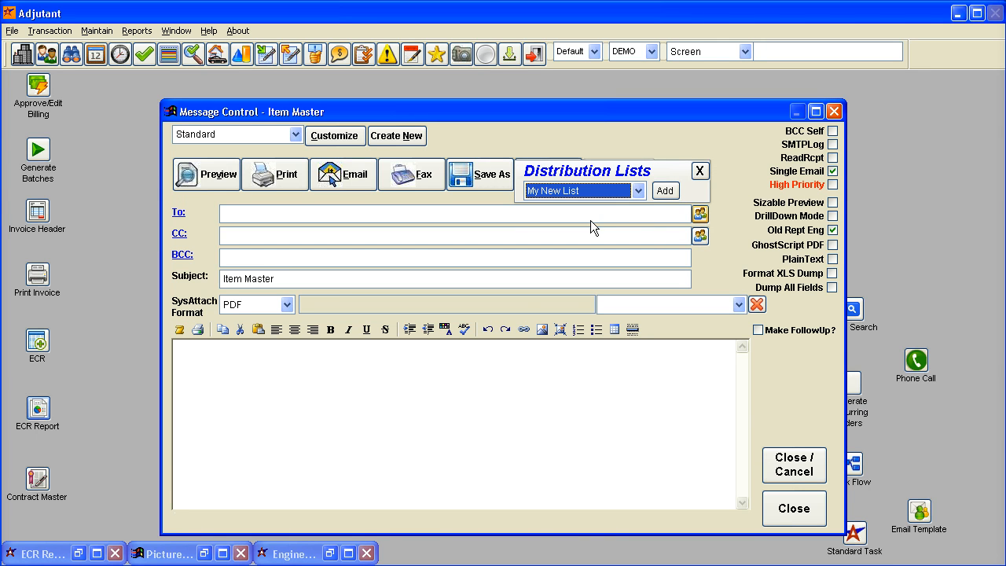
pyautogui.click(666, 192)
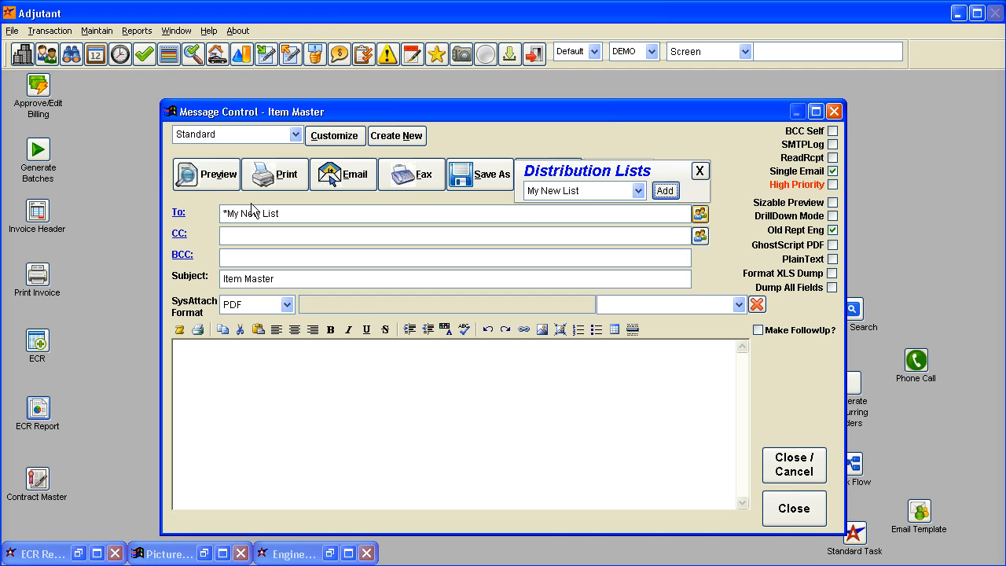
pyautogui.click(591, 198)
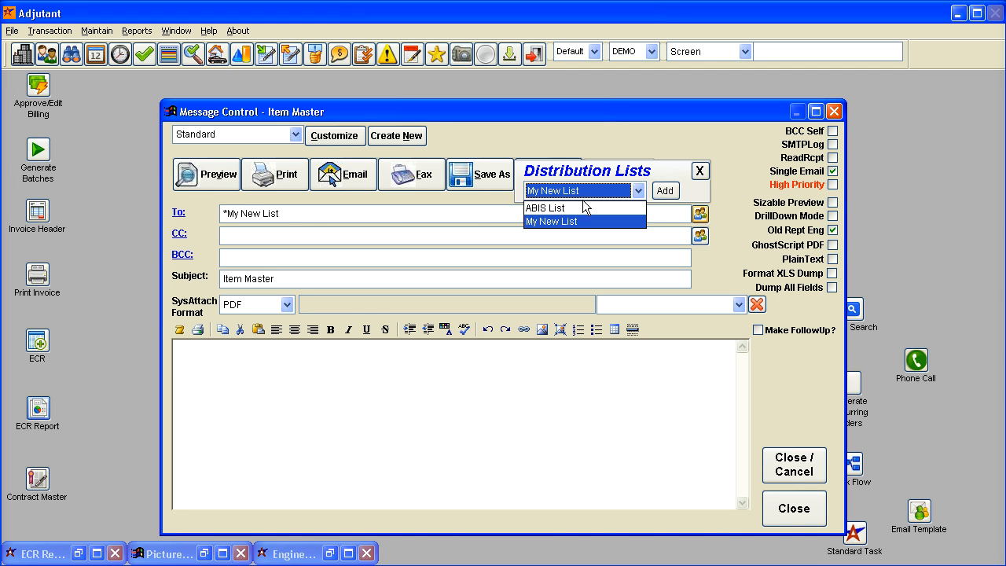
pyautogui.click(584, 208)
pyautogui.click(664, 193)
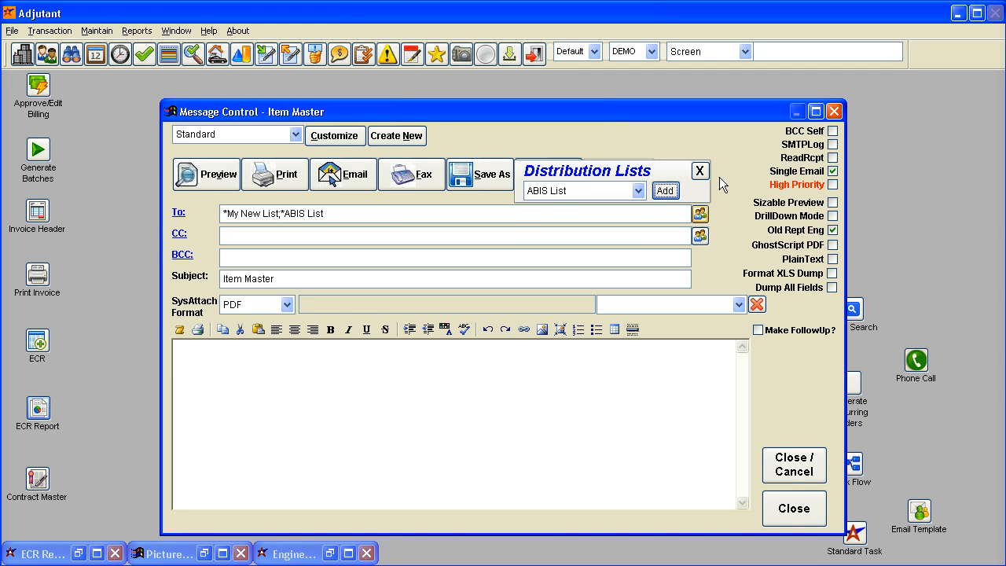
pyautogui.click(699, 171)
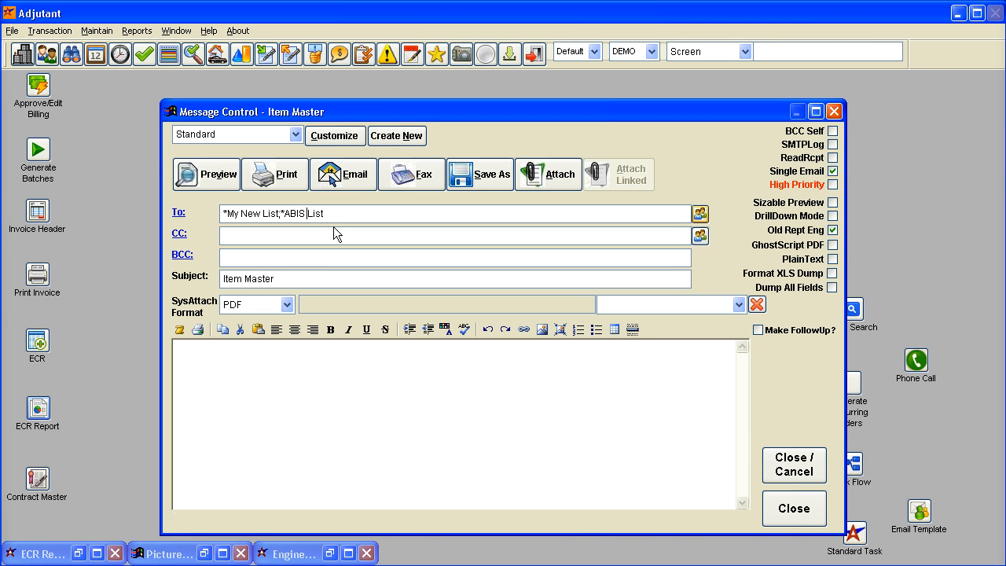
# Step: Clear the To recipients and close the message and the Item Master Report without sending
pyautogui.moveTo(332, 219); pyautogui.dragTo(203, 217)
pyautogui.press('BackSpace')
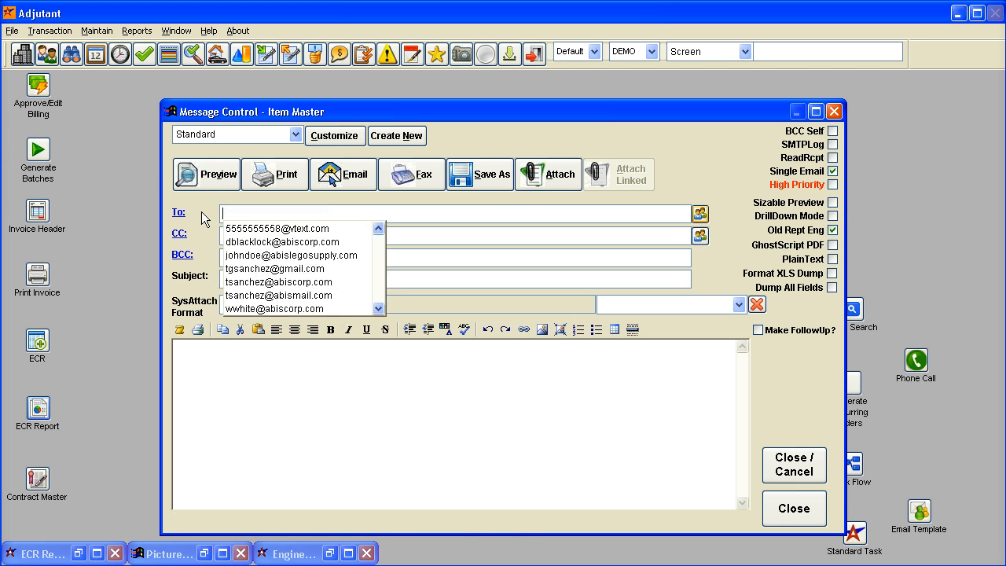
pyautogui.click(834, 112)
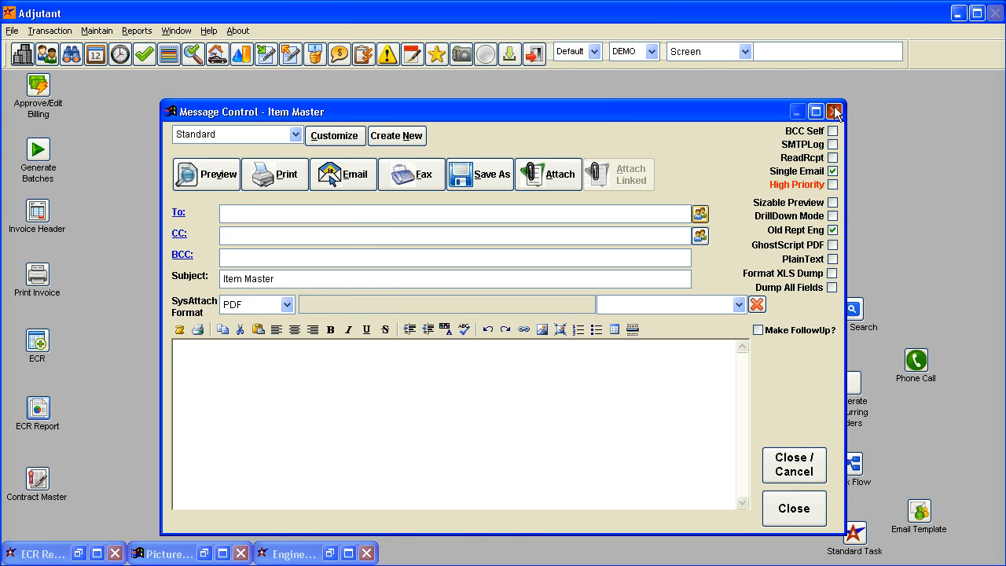
pyautogui.click(835, 111)
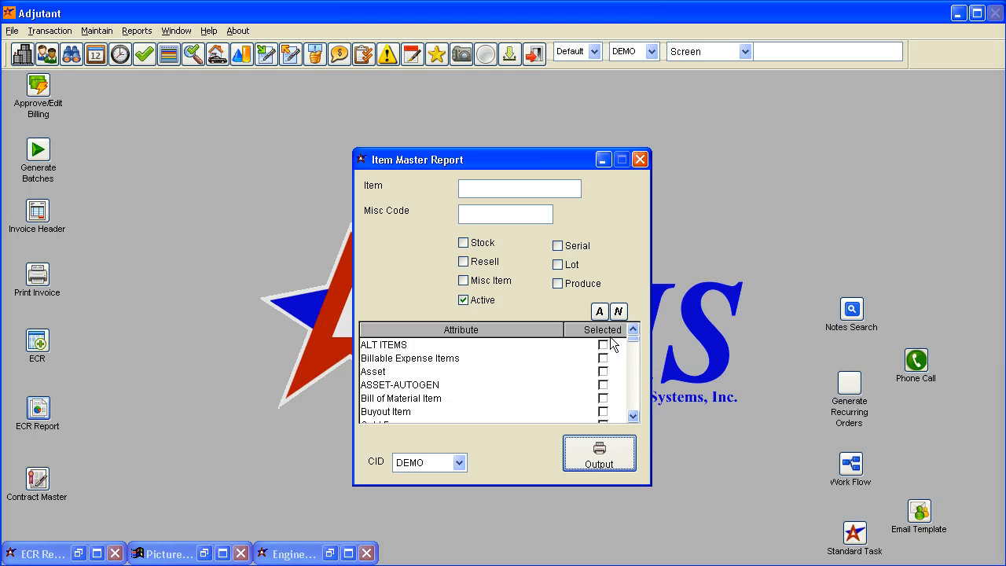
pyautogui.click(640, 160)
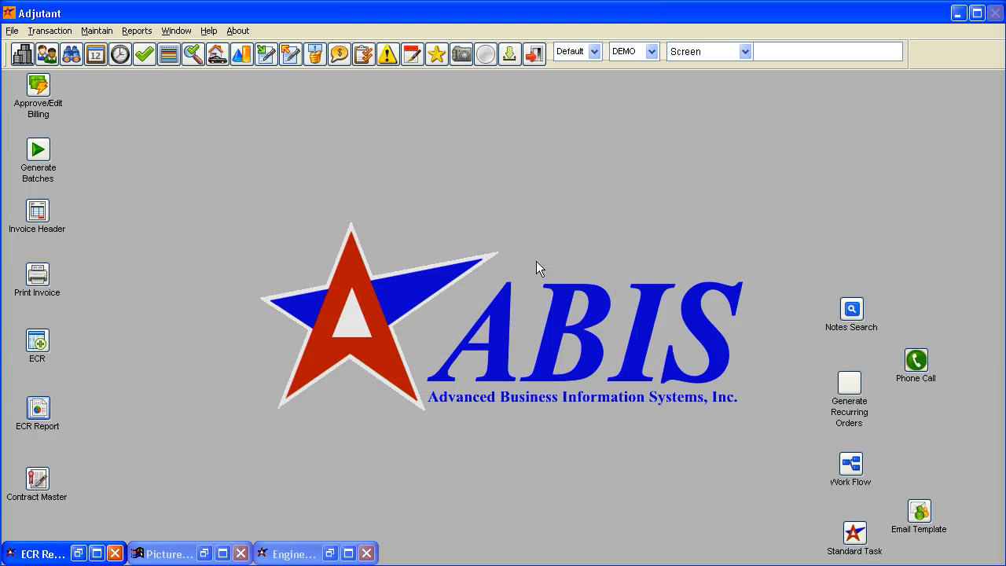
# Step: Create a new contact with the full name Abis List and the company ABIS Lego Supply Store
pyautogui.click(49, 53)
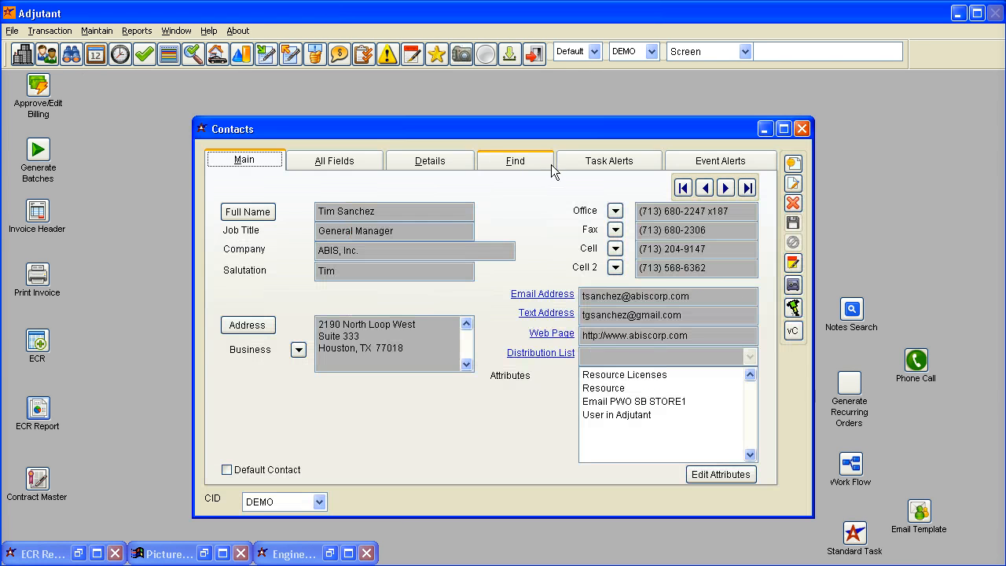
pyautogui.click(796, 163)
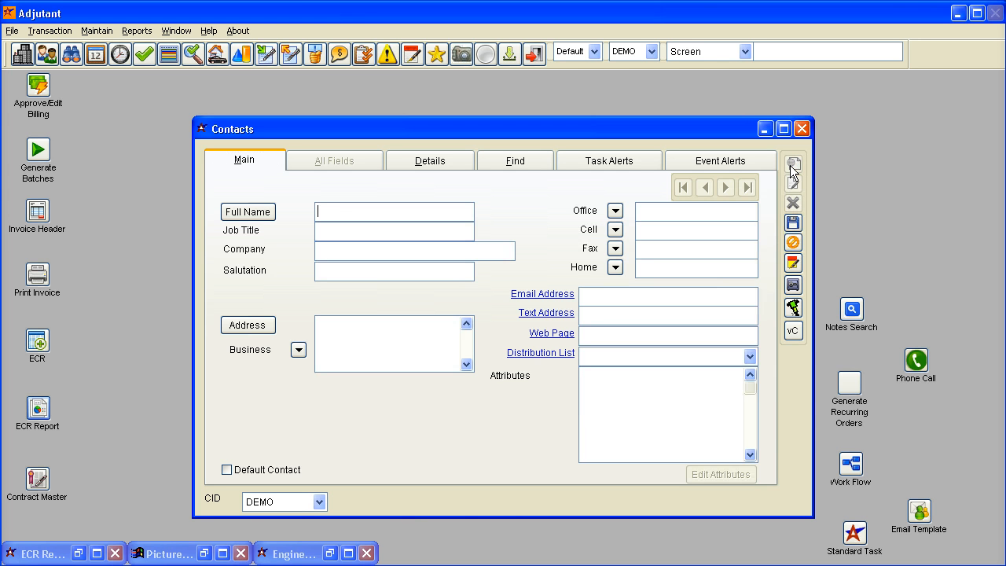
pyautogui.write('ABIS LIST')
pyautogui.press('Tab')
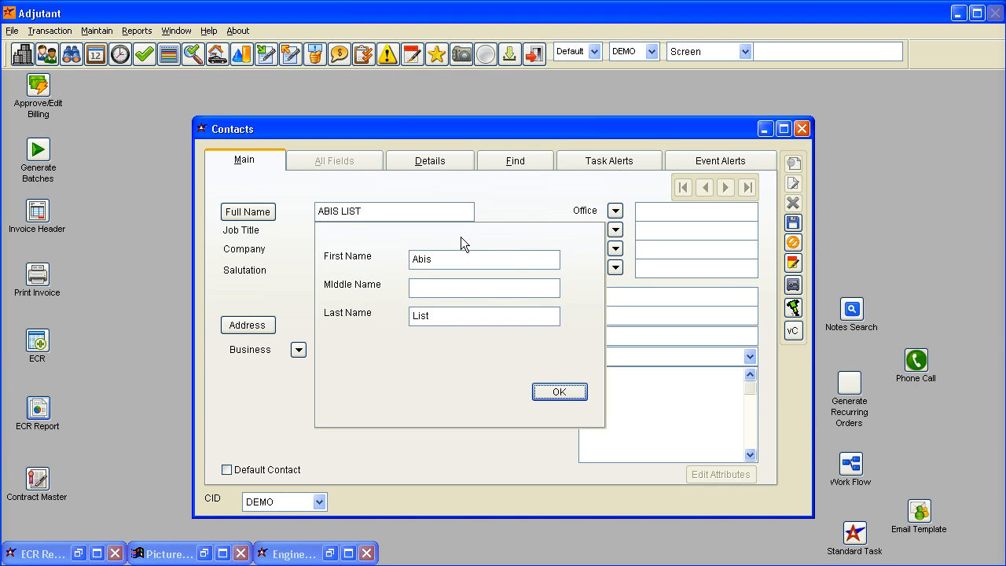
pyautogui.press('Return')
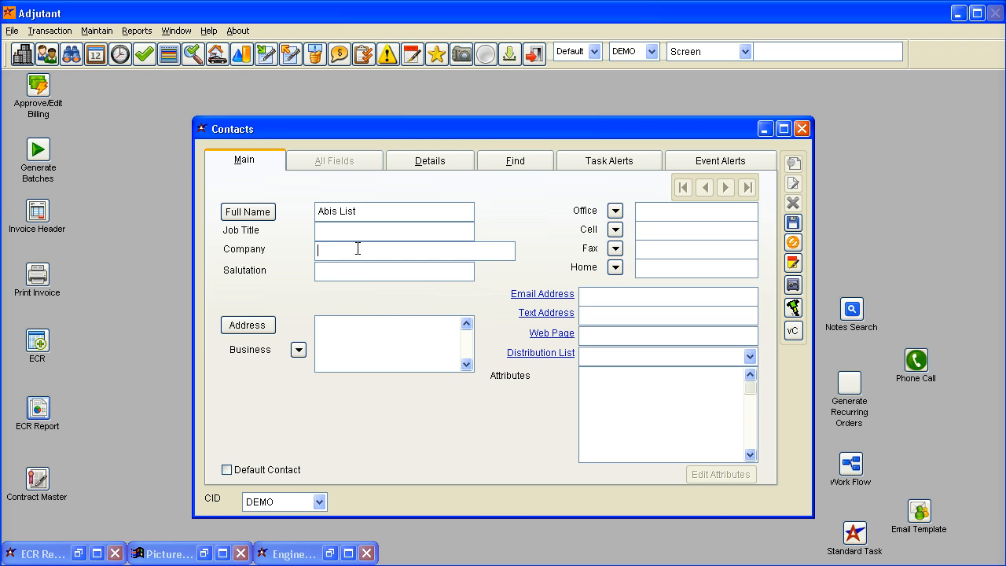
pyautogui.write('ABIS LEG')
pyautogui.press('Tab')
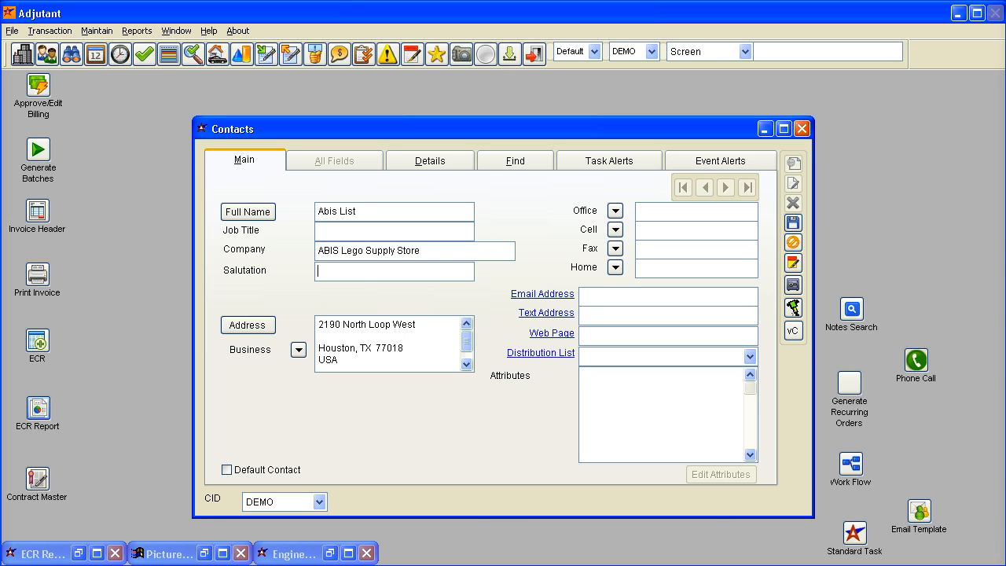
# Step: Assign the ABIS List distribution list to the new contact and save the record
pyautogui.click(725, 355)
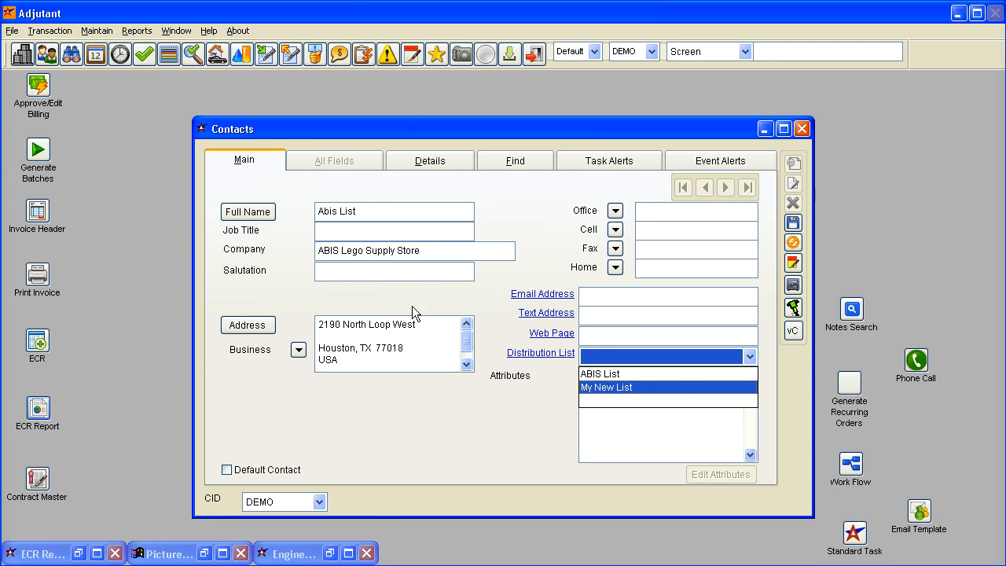
pyautogui.click(642, 372)
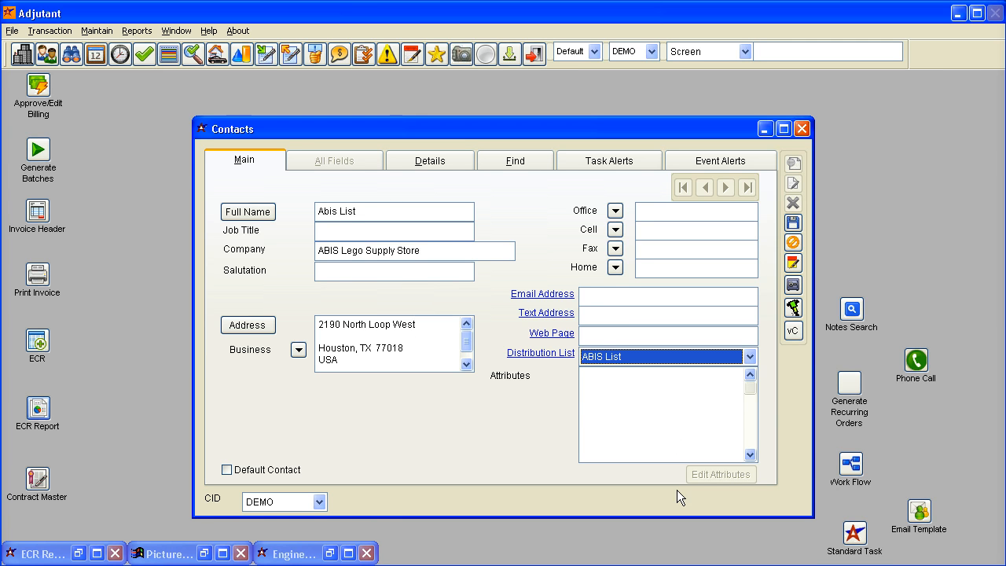
pyautogui.click(631, 358)
pyautogui.click(630, 386)
pyautogui.click(629, 360)
pyautogui.click(632, 373)
pyautogui.click(792, 223)
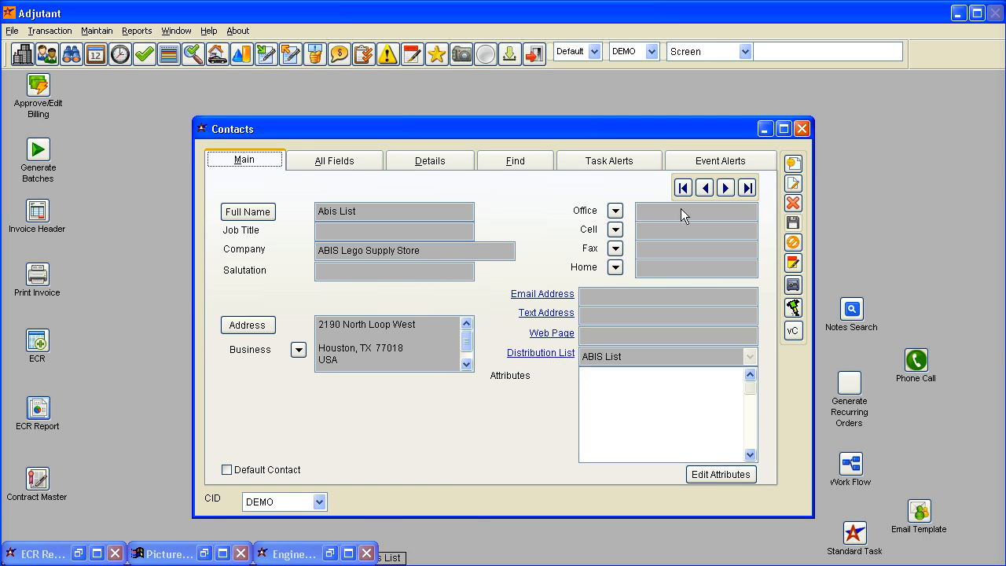
# Step: Add the contact ABIS List to the alerts of standard task 1.01, Introductory Sales Meeting
pyautogui.click(97, 31)
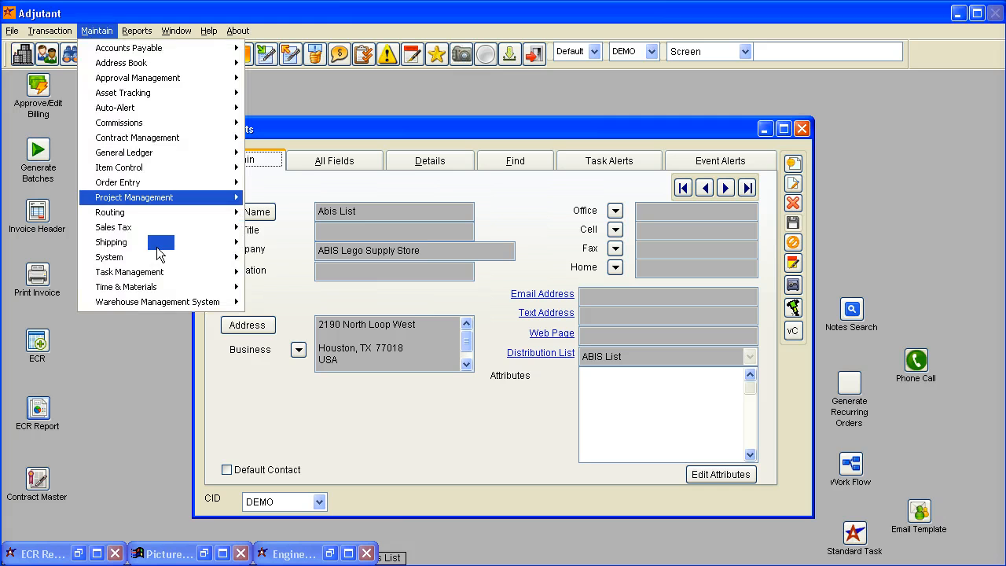
pyautogui.moveTo(228, 272)
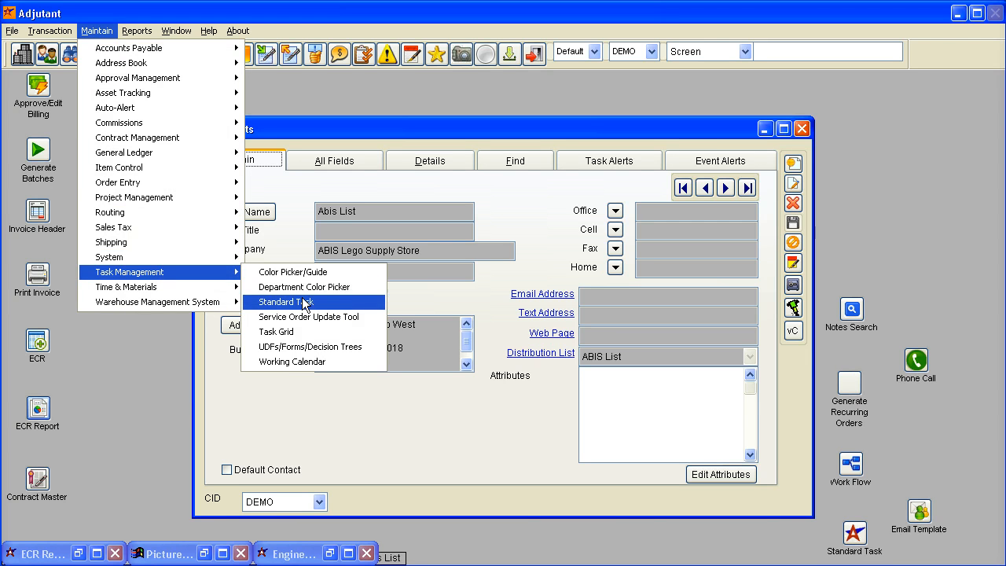
pyautogui.click(304, 301)
pyautogui.click(745, 155)
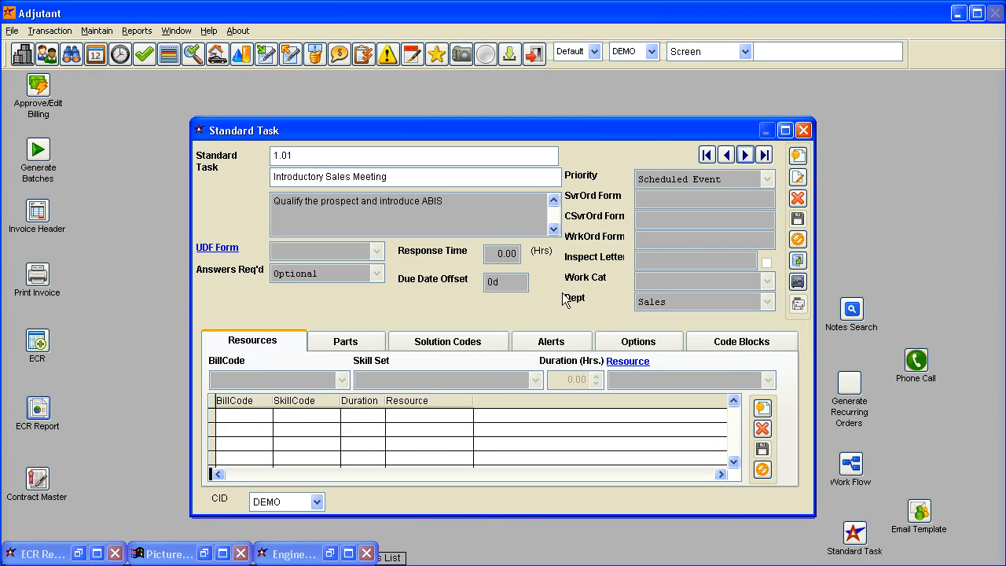
pyautogui.click(537, 344)
pyautogui.click(642, 368)
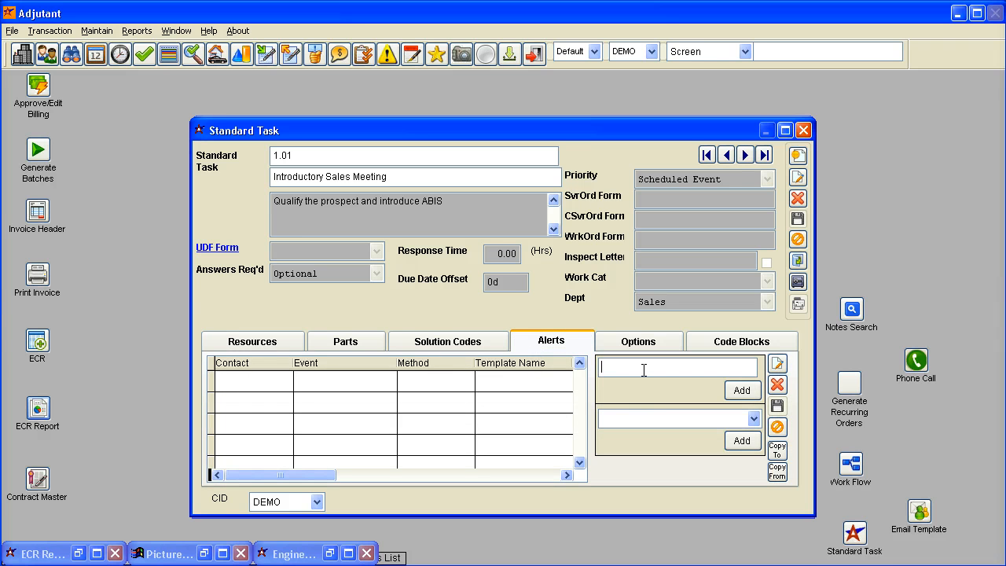
pyautogui.write('ABIS List')
pyautogui.click(741, 390)
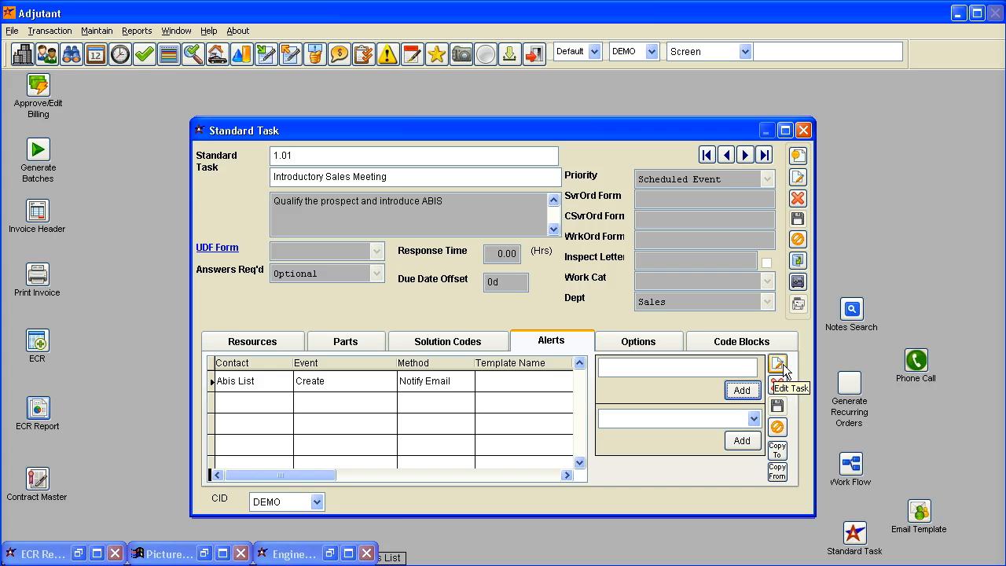
# Step: Set the Abis List alert's template to M1, save it, and close the standard task and the contact record
pyautogui.click(512, 384)
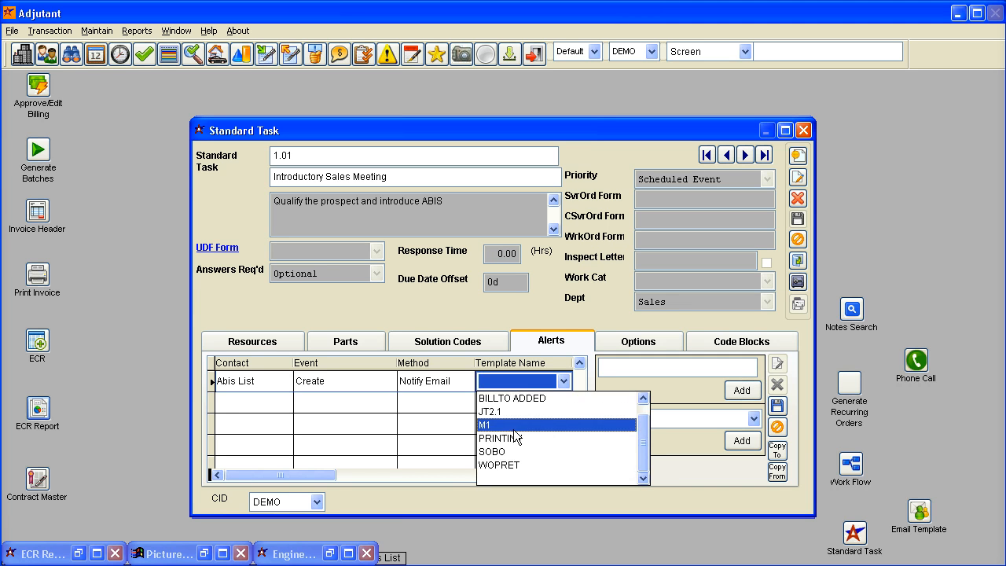
pyautogui.click(514, 425)
pyautogui.click(780, 404)
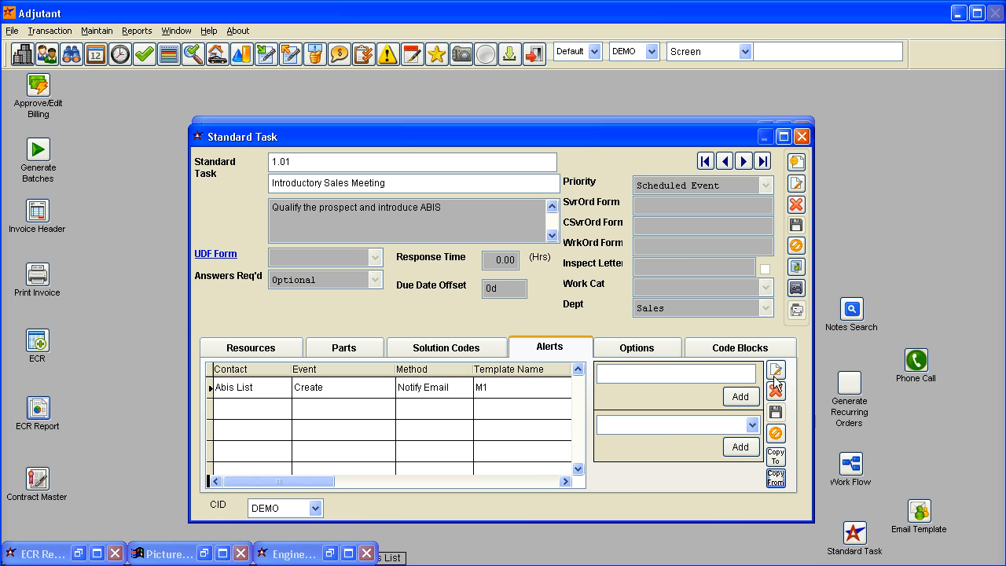
pyautogui.click(800, 137)
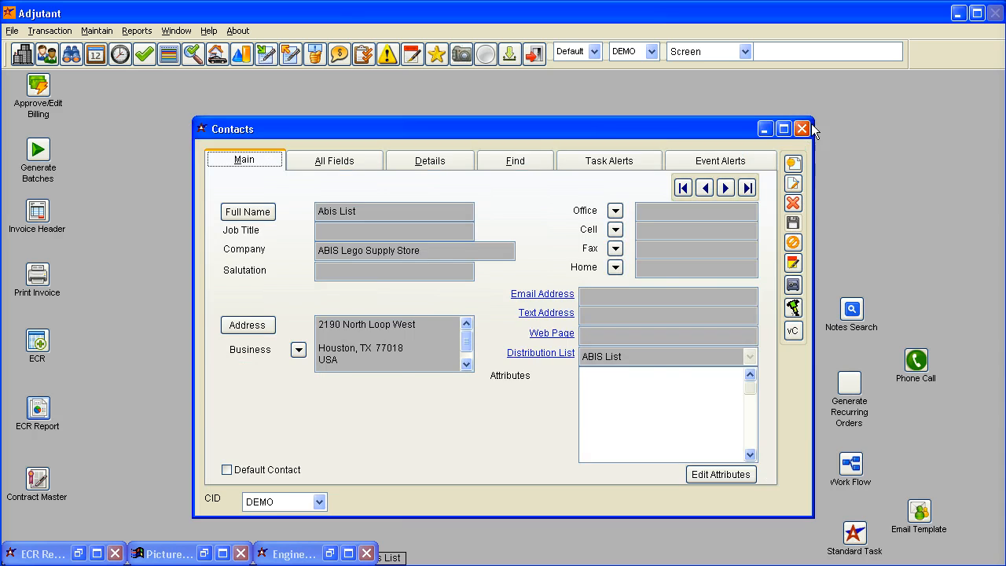
pyautogui.click(801, 129)
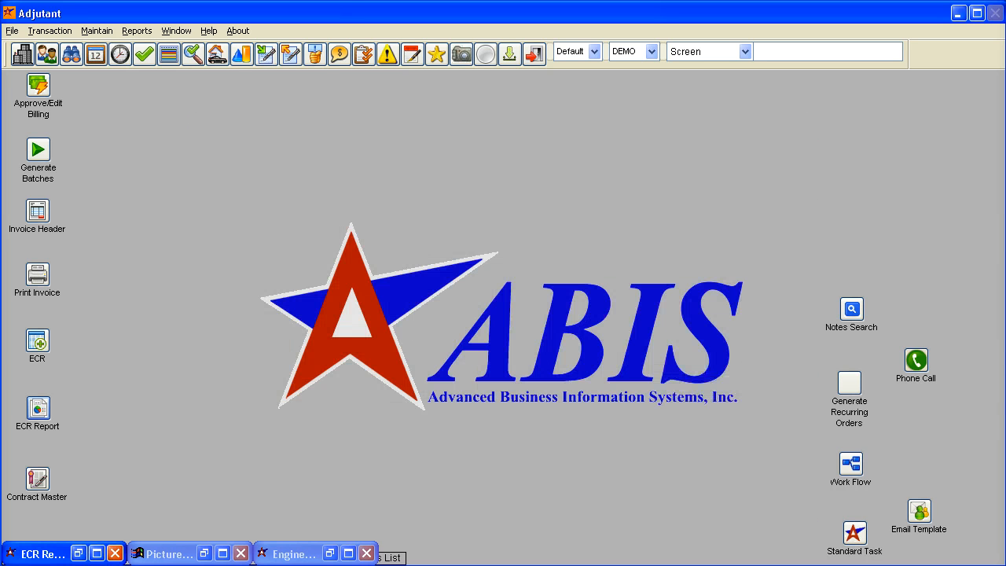